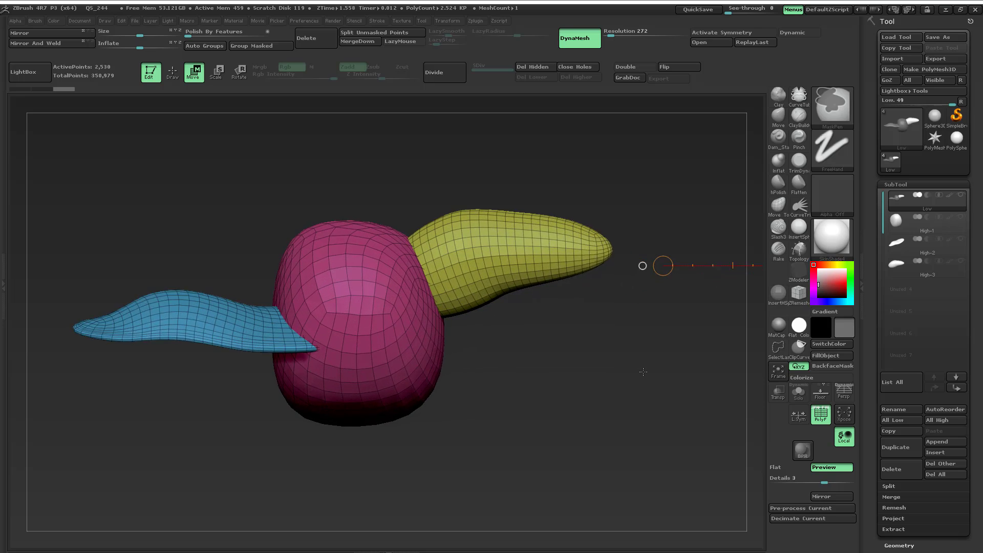
Step: Inspect the High-1, High-2 and High-3 subtools one after another and return to the Low subtool to view its three parts
left_click(902, 221)
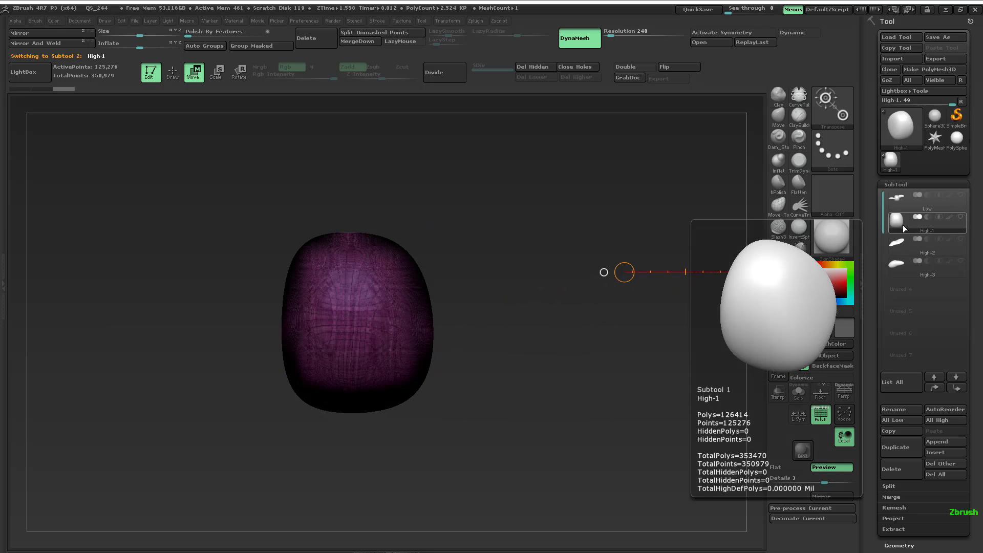
left_click(916, 250)
left_click(902, 266)
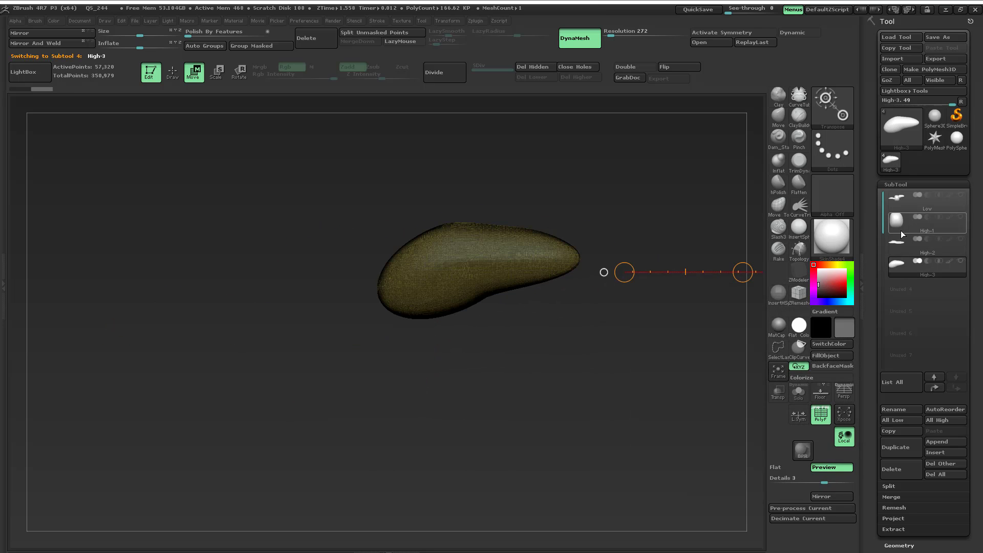
left_click(902, 245)
left_click(898, 225)
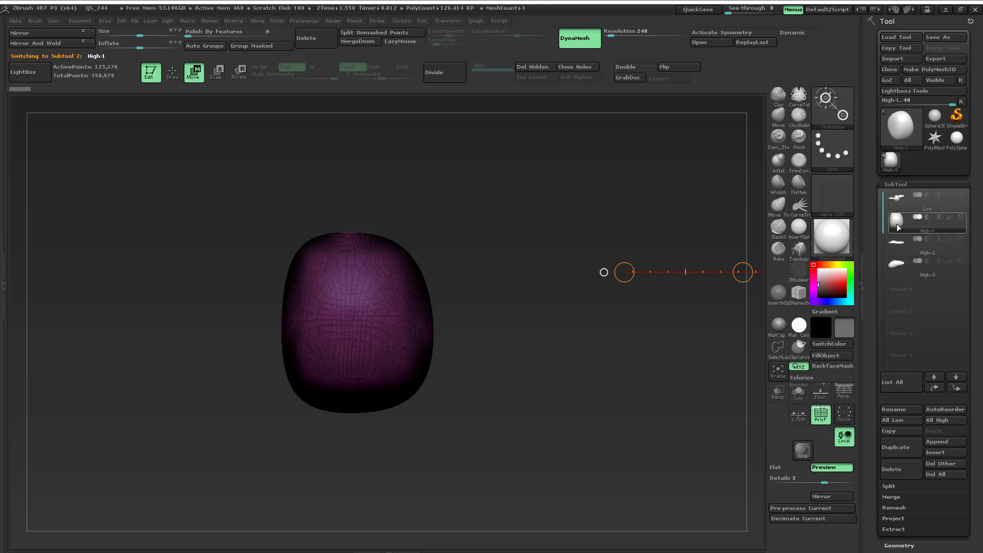
left_click(904, 199)
right_click_drag(625, 347, 523, 340)
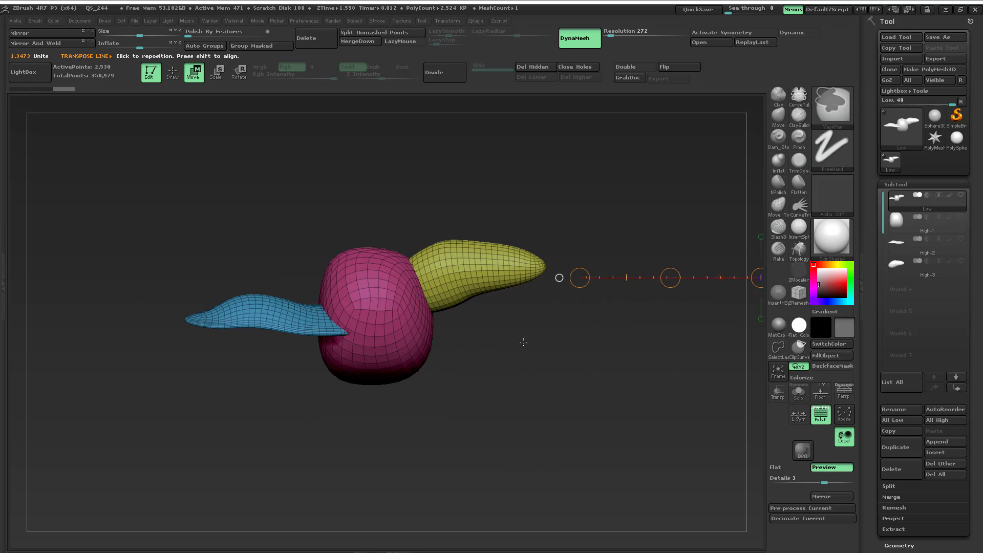
right_click_drag(582, 351, 533, 361, "alt")
mouse_move(533, 361)
right_mouse_down("ctrl")
mouse_move(548, 342)
mouse_move(587, 353)
mouse_move(546, 324)
right_mouse_up("ctrl")
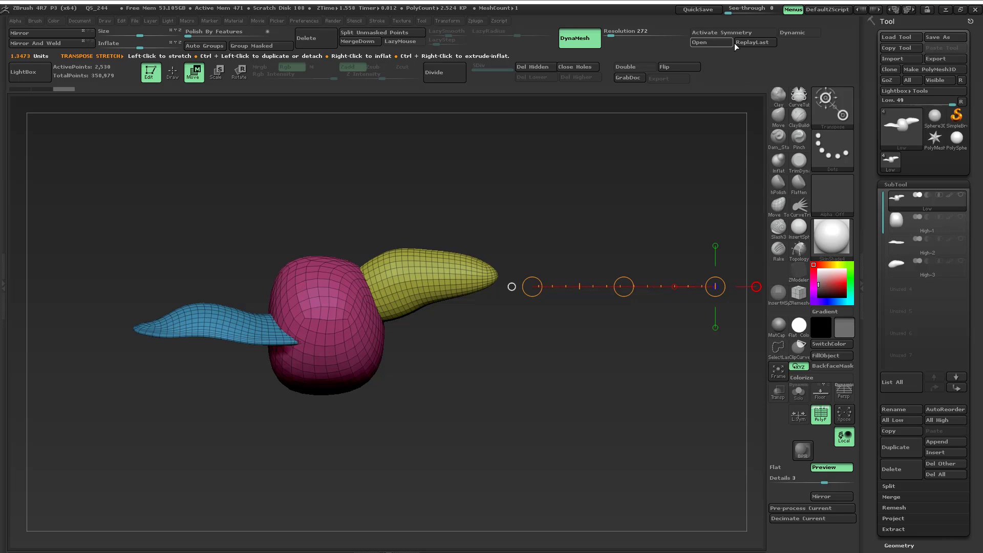
mouse_move(626, 356)
right_mouse_down("alt")
mouse_move(478, 312)
mouse_move(589, 343)
mouse_move(564, 346)
right_mouse_up("alt")
mouse_move(565, 346)
right_mouse_down("ctrl")
mouse_move(542, 334)
mouse_move(633, 351)
mouse_move(621, 343)
mouse_move(622, 353)
mouse_move(593, 343)
mouse_move(624, 373)
mouse_move(637, 349)
right_mouse_up("ctrl")
right_click_drag(637, 348, 579, 329, "ctrl")
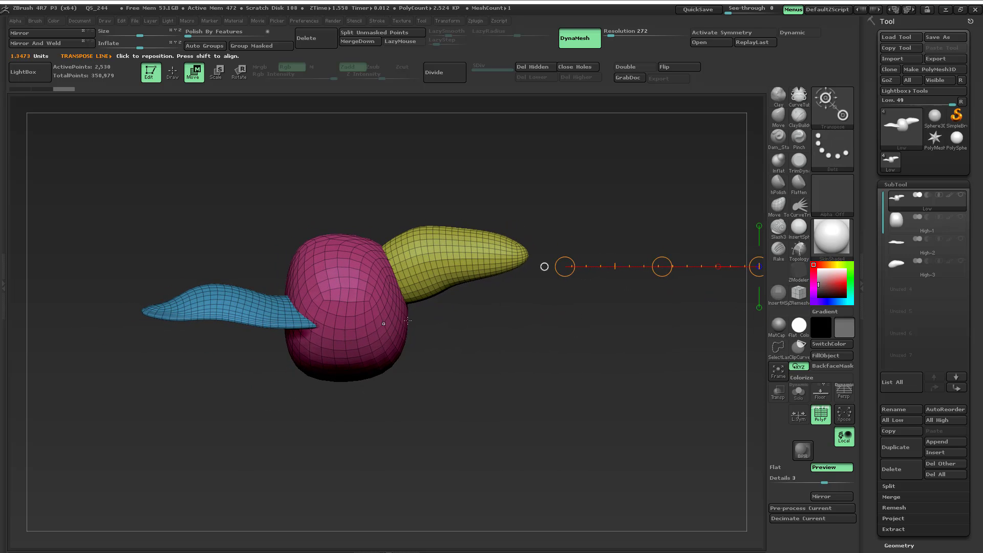
left_click_drag(392, 323, 433, 344, "ctrl")
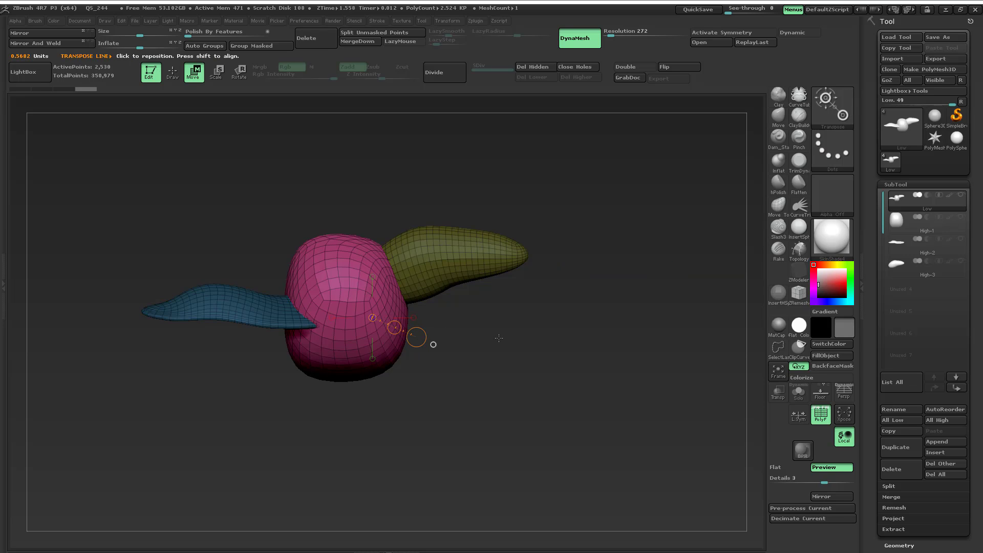
key("q")
left_click(582, 356, "ctrl")
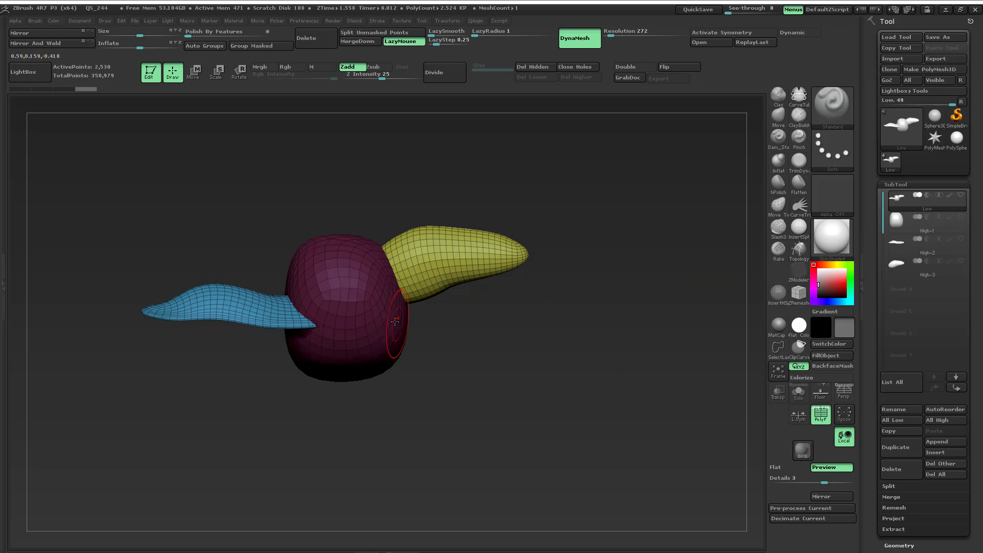
left_click_drag(524, 356, 461, 330, "ctrl")
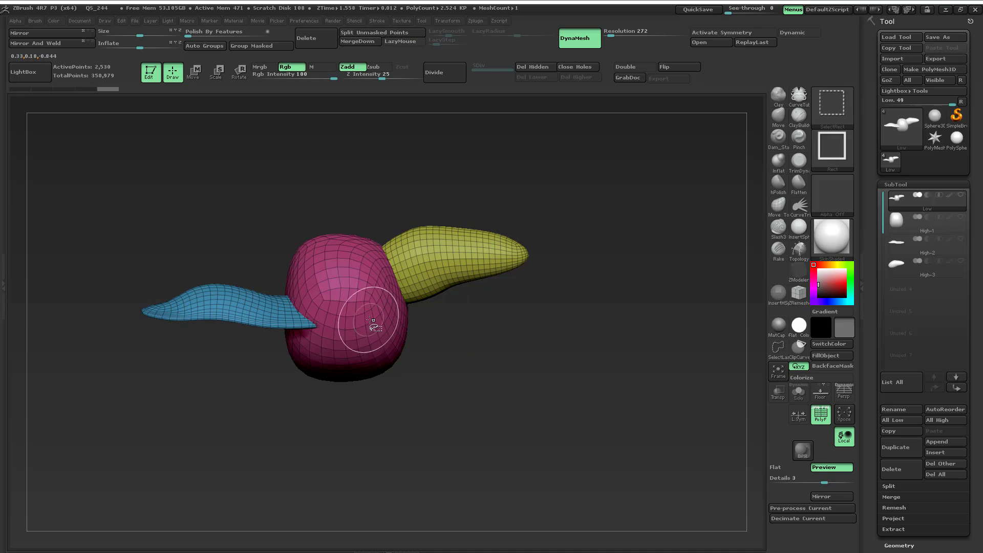
left_click(383, 322, "ctrl+shift")
left_click(536, 353, "ctrl")
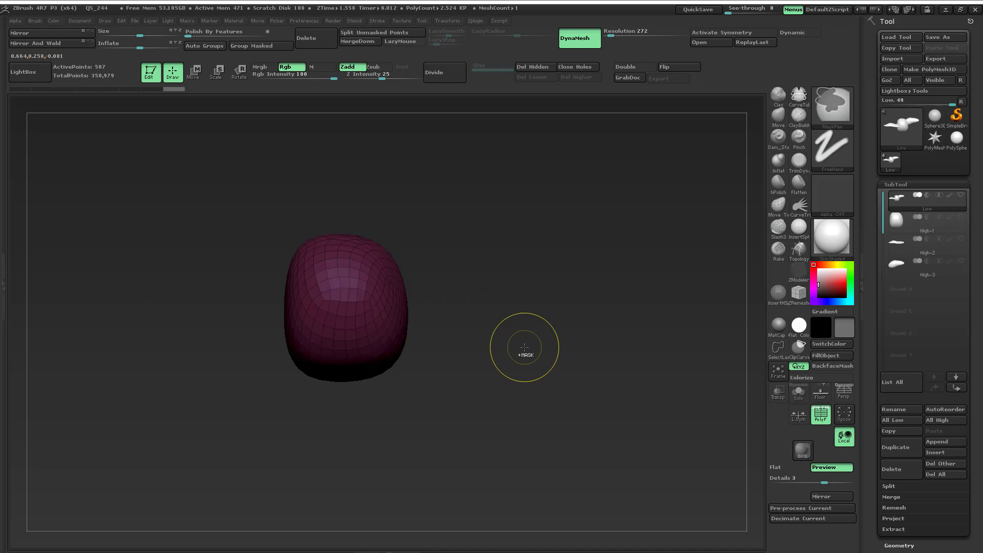
left_click(526, 347, "ctrl")
left_click(529, 348, "ctrl+shift")
Step: Isolate and mask the yellow part of the Low subtool, restore the other parts and invert the mask so only yellow is editable
left_click(457, 268, "ctrl+shift")
left_click(538, 336, "ctrl")
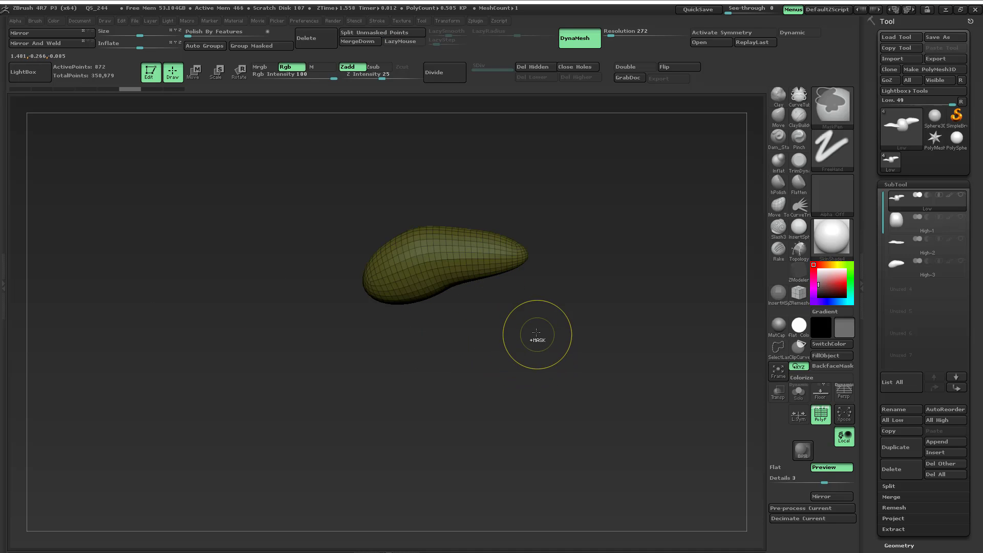
left_click(575, 336, "ctrl+shift")
left_click(580, 340, "ctrl")
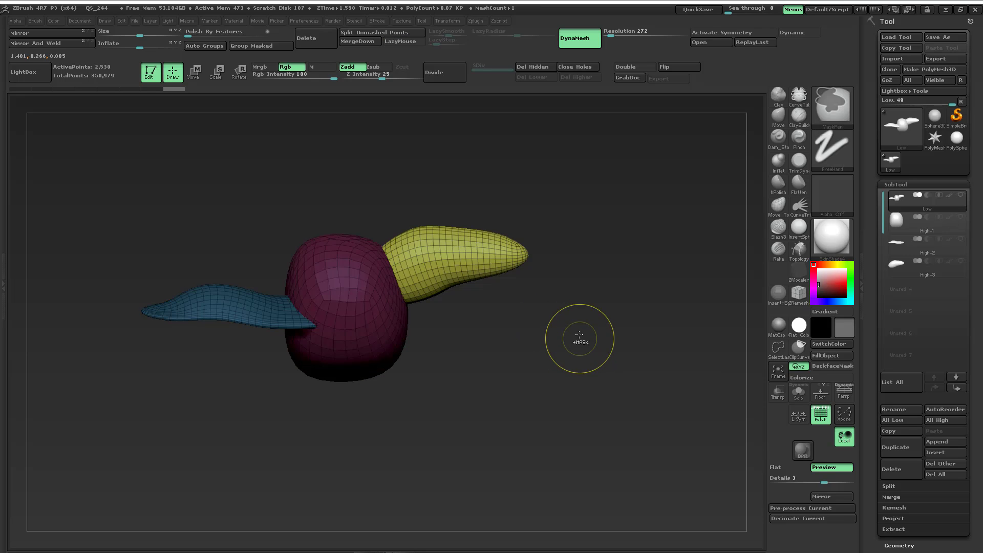
left_click_drag(579, 341, 600, 319, "ctrl")
Step: Move the unmasked yellow part horizontally away from the pink body with a Transpose line until the two are clearly separated
key("w")
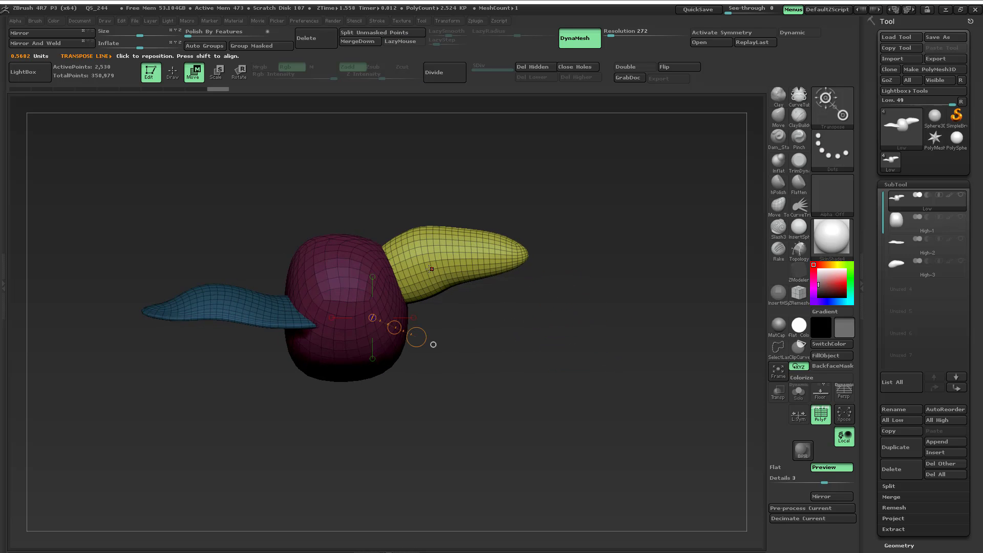
left_click_drag(413, 266, 566, 264)
left_click_drag(503, 267, 717, 269)
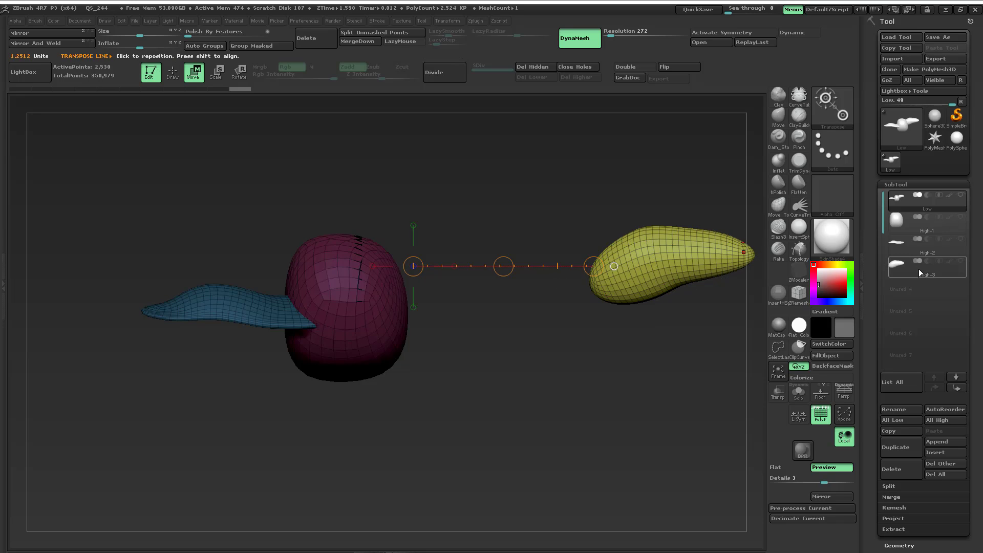
Step: Select the High-3 subtool and replay the last transpose move on it
mouse_move(908, 270)
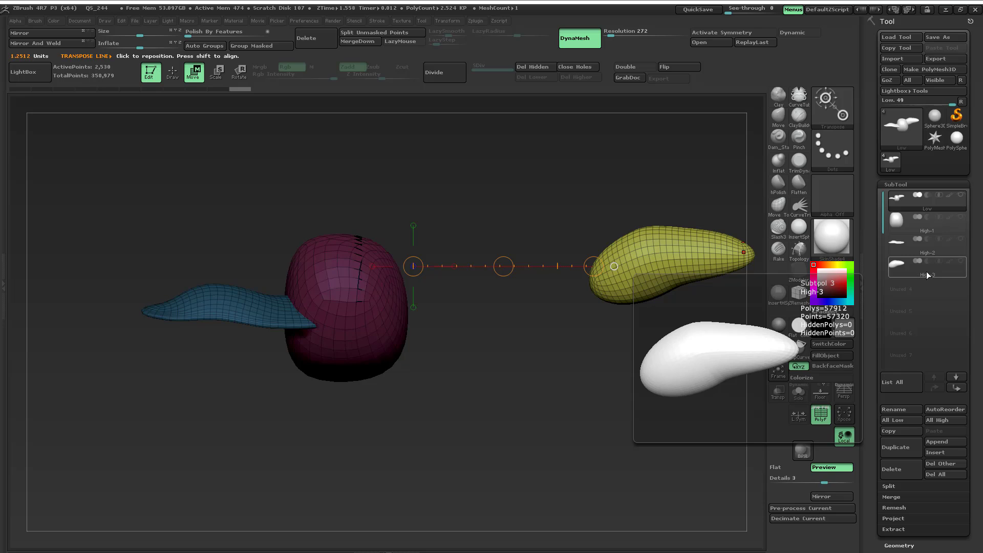
left_click(903, 267)
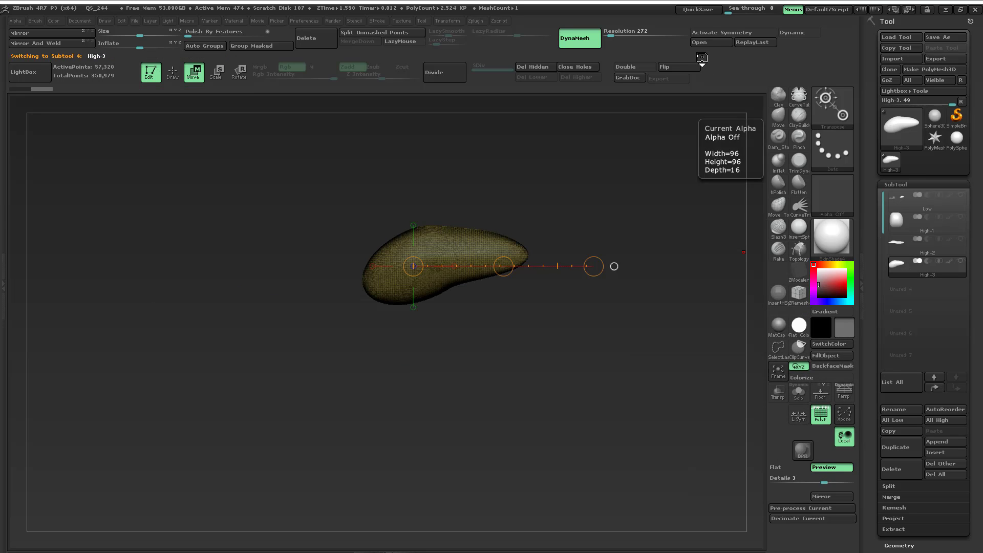
left_click(755, 44)
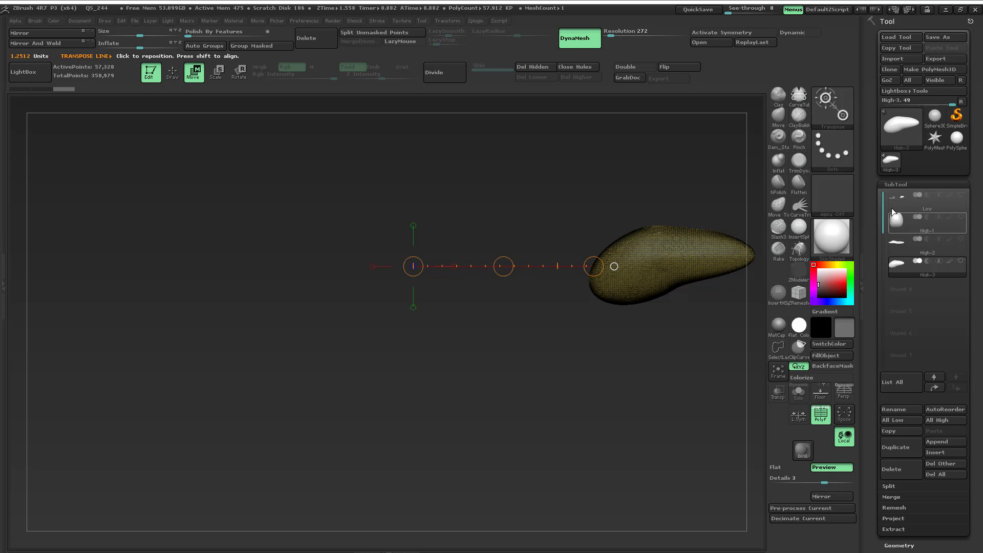
Step: Make the Low subtool visible, turn off the polyframe display and compare Low with High-3, toggling transparency on and off
left_click(961, 197)
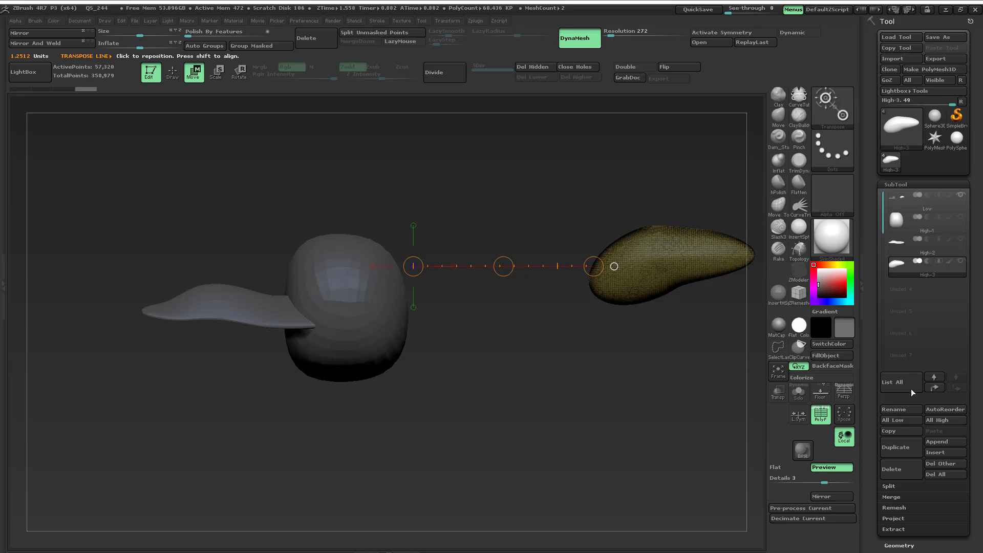
left_click(820, 417)
left_click(779, 396)
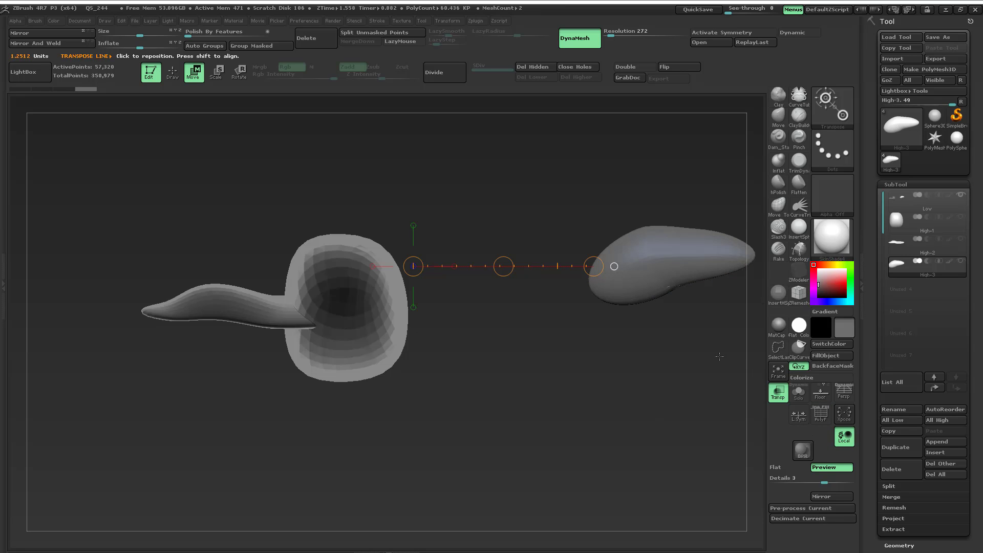
right_click_drag(685, 288, 711, 393, "ctrl")
mouse_move(670, 328)
right_mouse_down("ctrl")
mouse_move(666, 349)
mouse_move(653, 264)
mouse_move(680, 375)
mouse_move(612, 338)
mouse_move(588, 344)
right_mouse_up("ctrl")
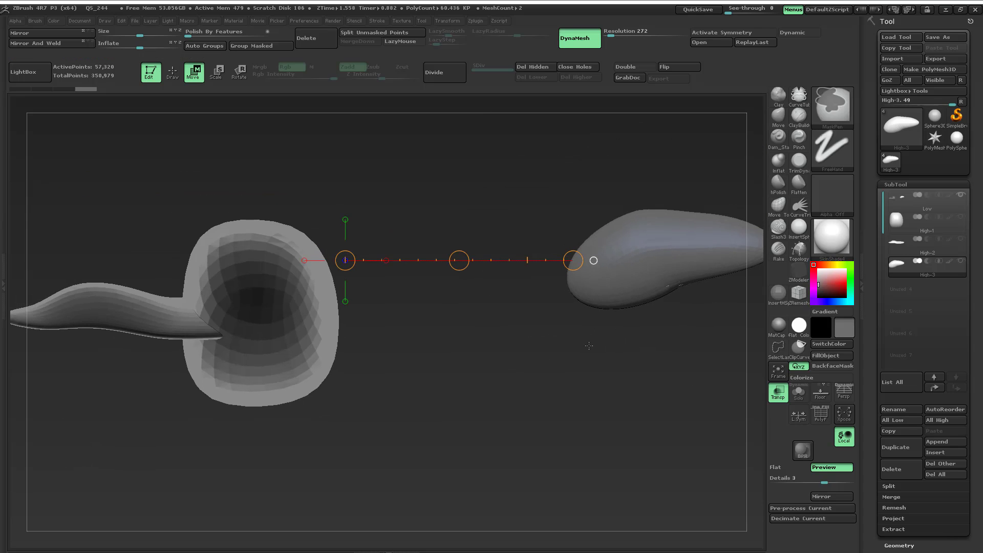
left_click(780, 400)
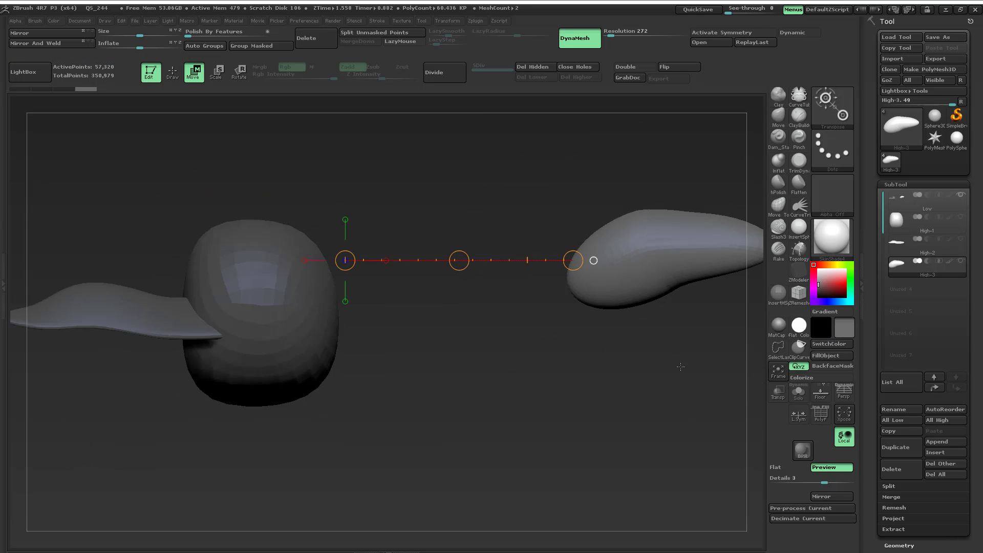
right_click_drag(680, 367, 601, 365, "ctrl")
right_click_drag(479, 330, 538, 349, "ctrl")
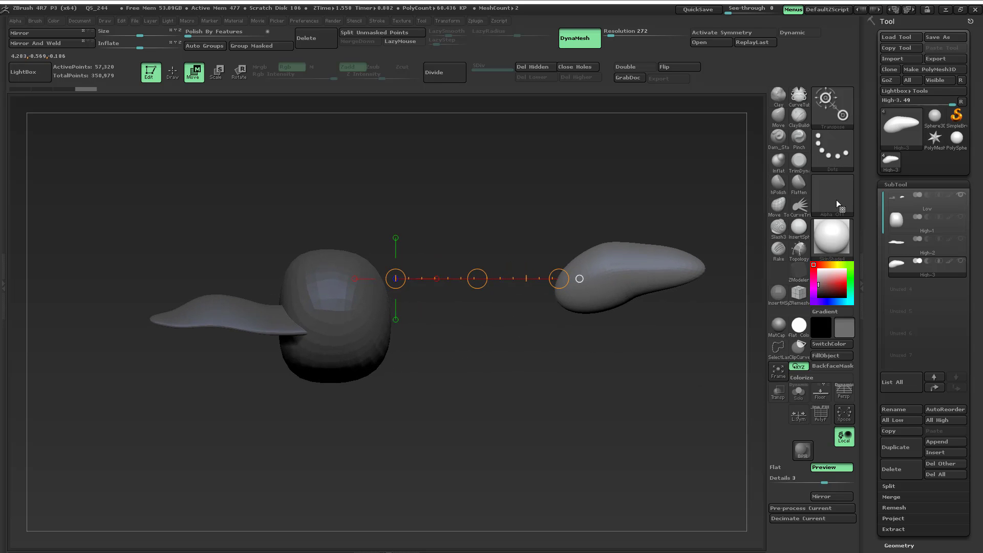
Step: In the Low subtool, clear the old mask and mask everything except the thin flat part intersecting the body
left_click(908, 199)
right_click_drag(429, 323, 564, 391, "alt")
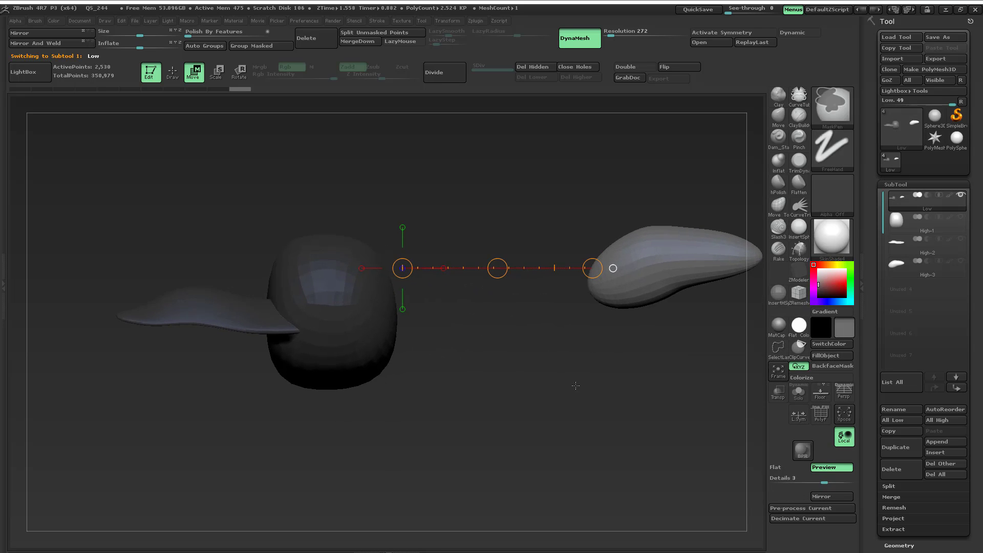
left_click_drag(575, 386, 534, 391, "ctrl")
right_click_drag(533, 390, 594, 370, "alt")
right_click_drag(360, 307, 352, 268, "ctrl")
key("q")
left_click(402, 295, "ctrl+shift")
left_click(417, 388, "ctrl+shift")
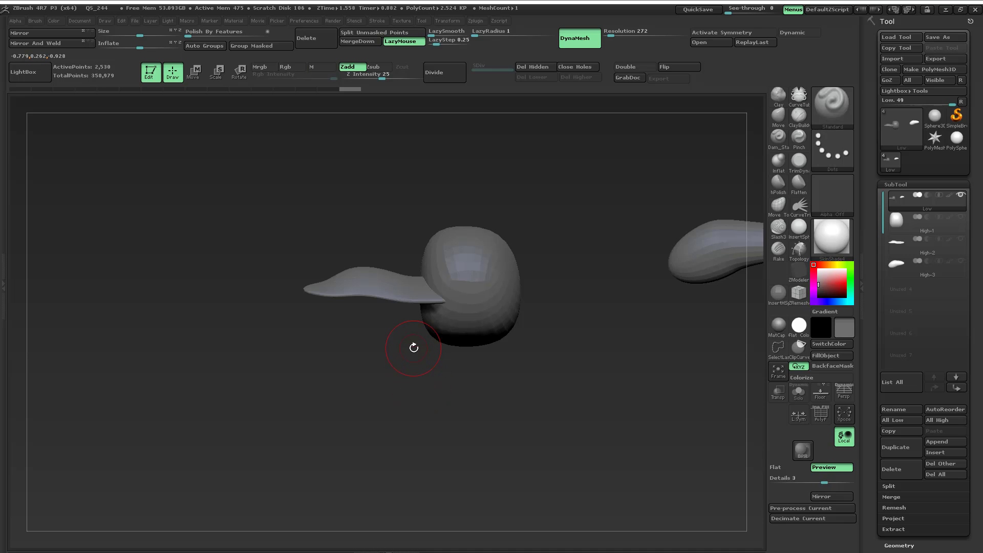
left_click(395, 302, "ctrl+shift")
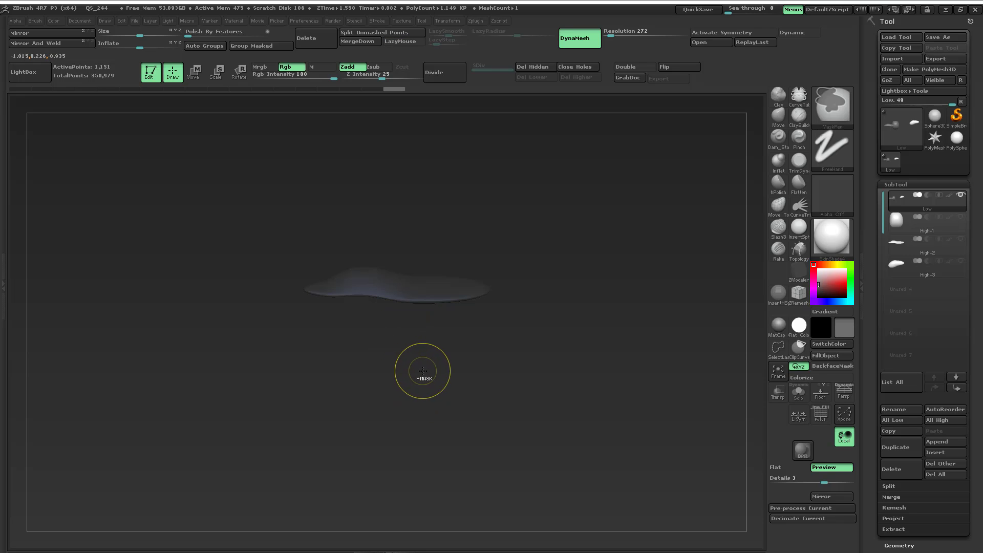
left_click(420, 372, "ctrl+shift")
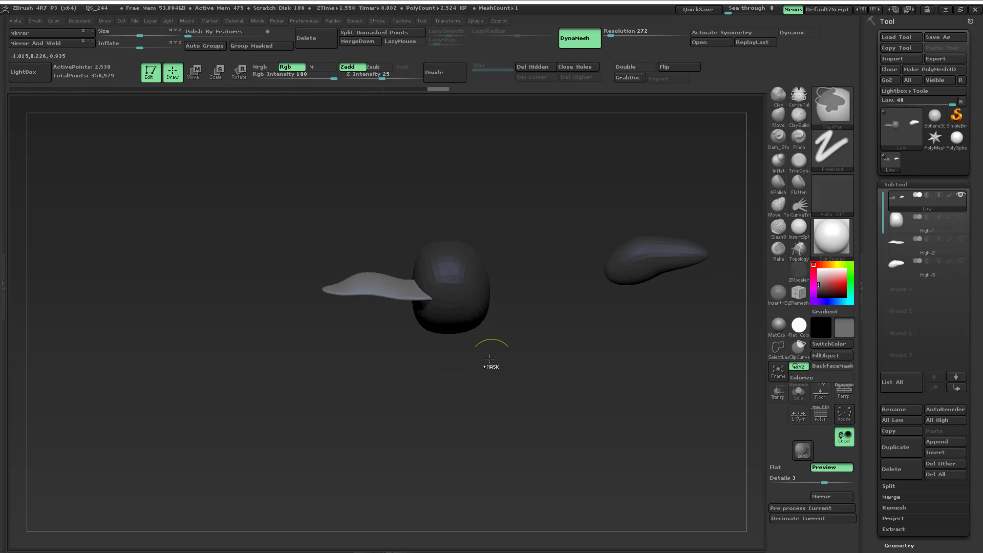
Step: Move the unmasked thin part horizontally out of the body, in the direction opposite the part already separated
key("w")
left_click_drag(408, 294, 222, 294, "shift")
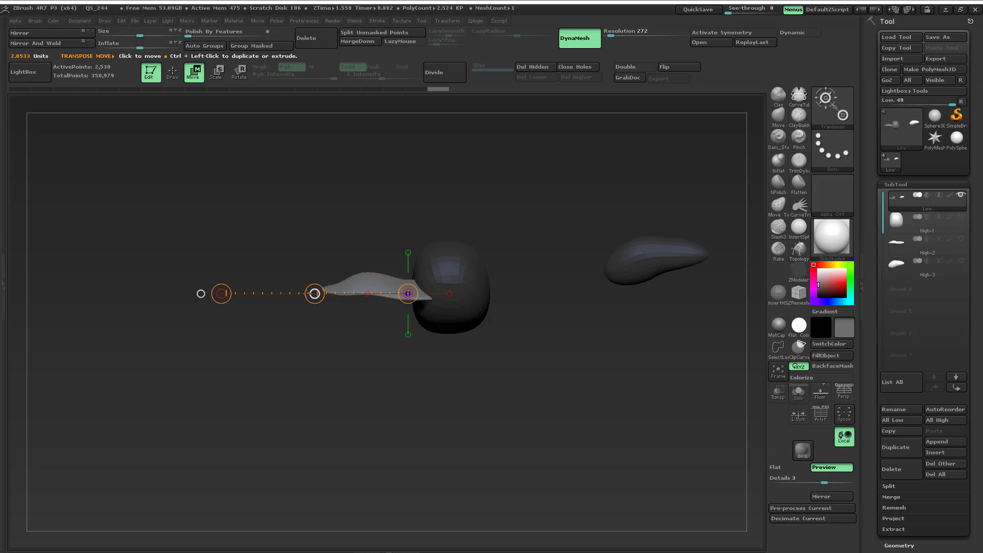
left_click_drag(315, 293, 36, 278)
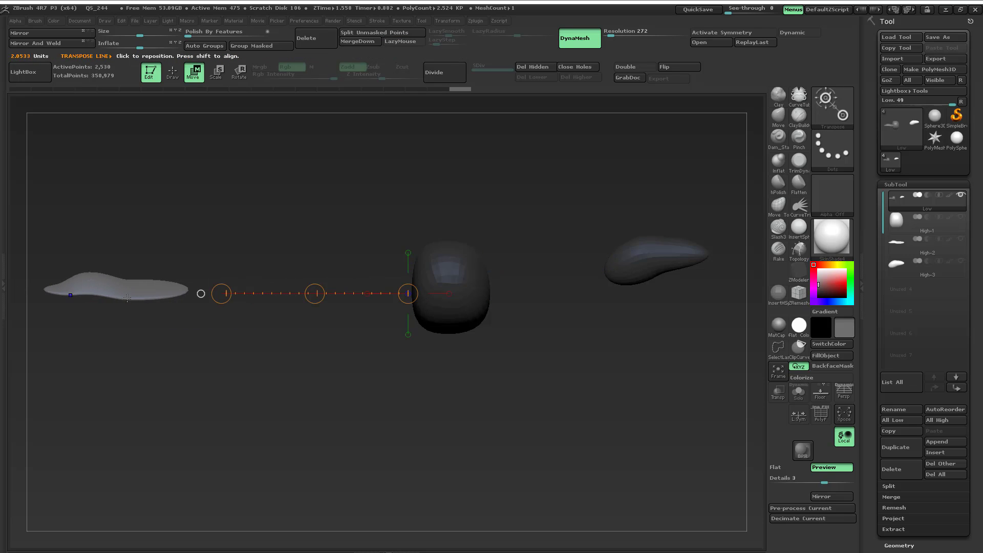
Step: Select the High-2 subtool and replay the same transpose move on it
left_click(913, 248)
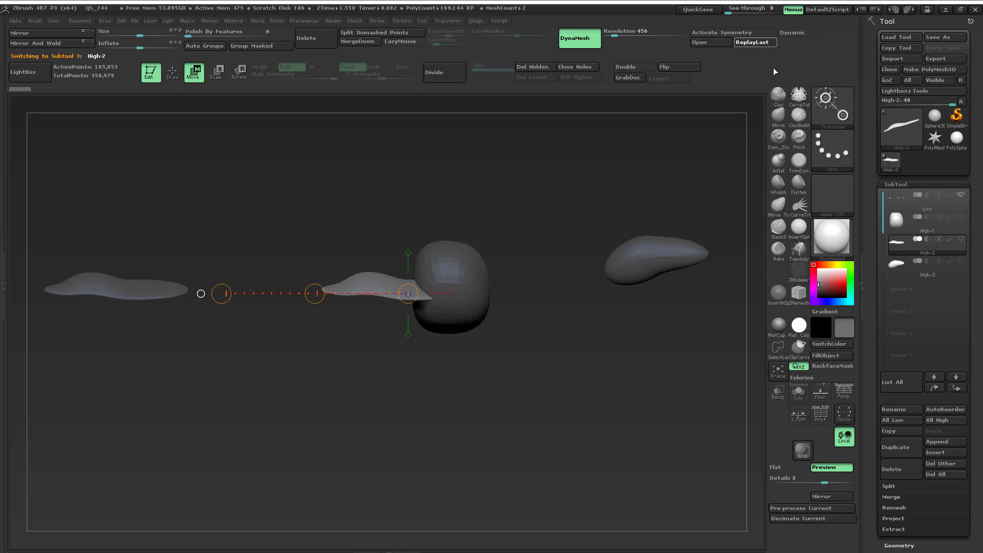
key("ctrl+shift+z")
mouse_move(444, 377)
left_mouse_down()
mouse_move(531, 381)
mouse_move(518, 353)
left_mouse_up()
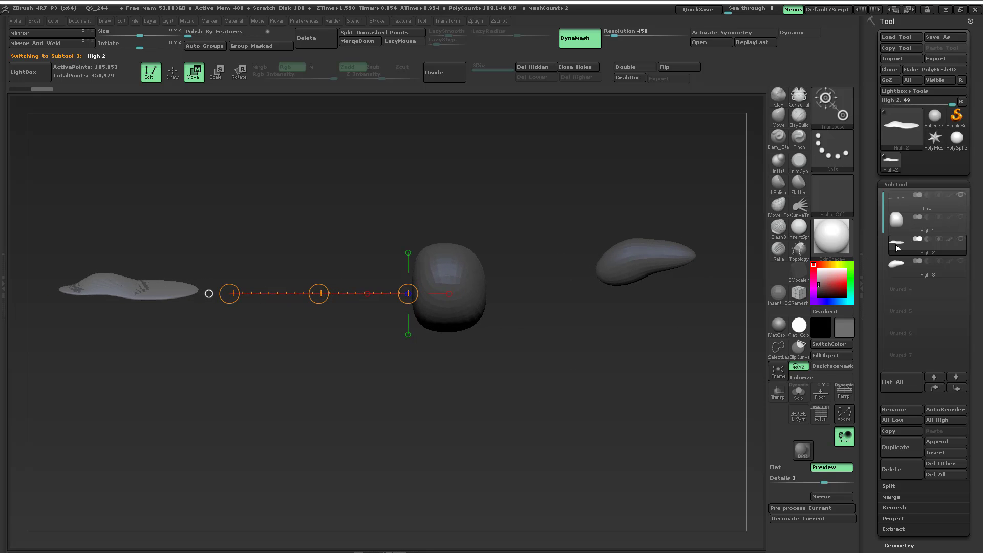
Step: Return to the Low subtool, mask everything except the rounded central body and switch to Transpose Move
left_click(907, 200)
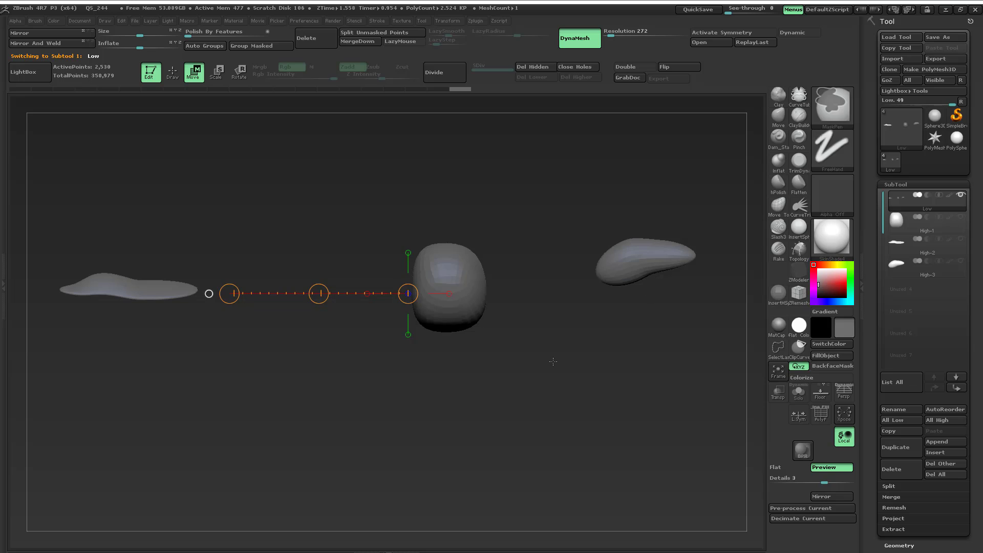
left_click_drag(462, 316, 488, 328, "ctrl")
left_click(578, 367, "ctrl")
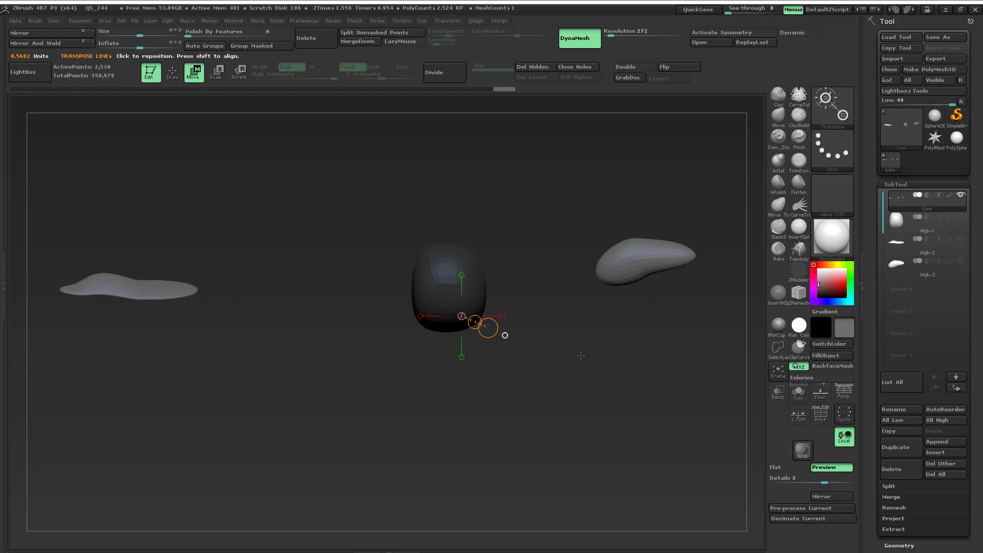
key("q")
key("ctrl+w")
left_click(459, 302, "ctrl+shift")
left_click(584, 368, "ctrl")
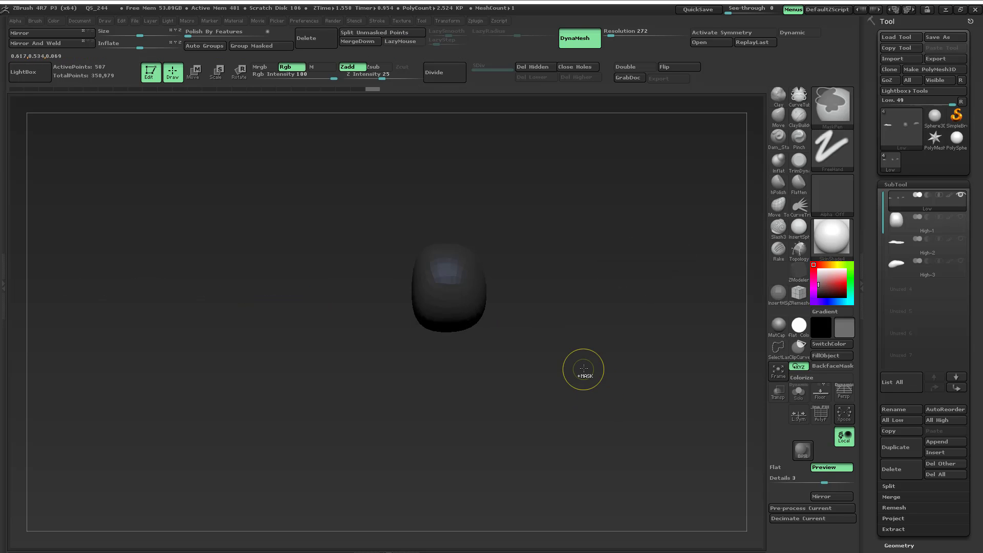
left_click(585, 370, "ctrl+shift")
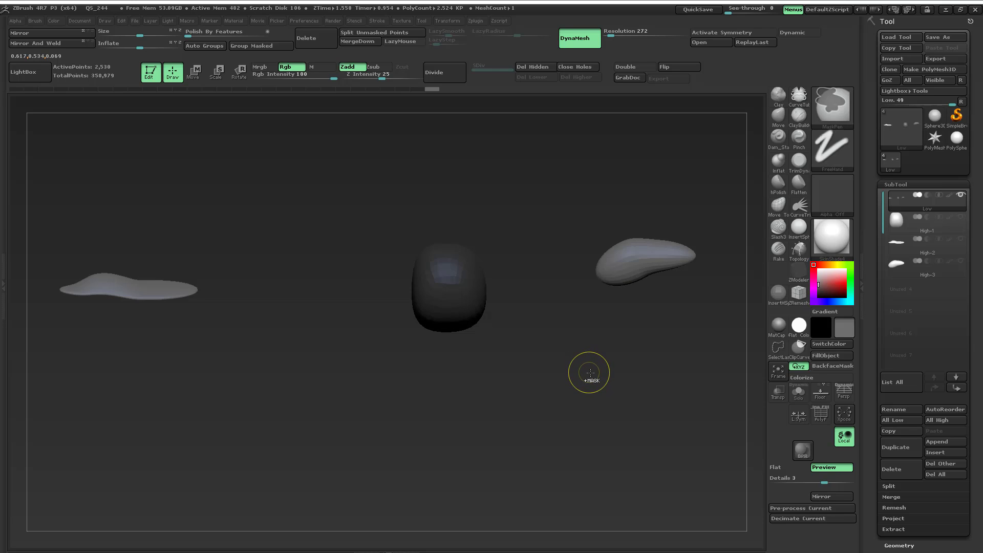
left_click(589, 373, "ctrl")
key("w")
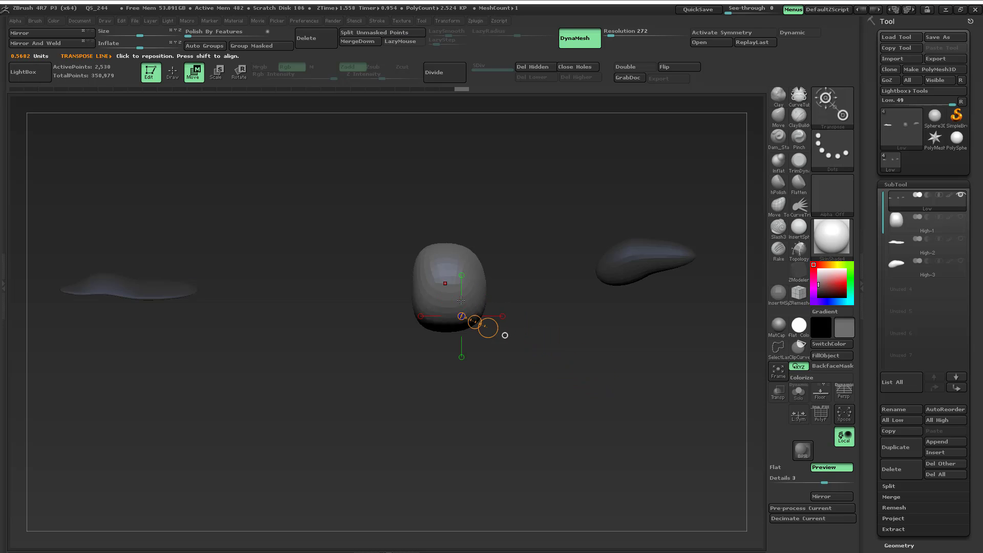
Step: Move the rounded central body of the Low subtool straight down below the other parts, and replay the same move on High-1
left_click_drag(448, 301, 449, 160, "shift")
left_click_drag(454, 242, 454, 420)
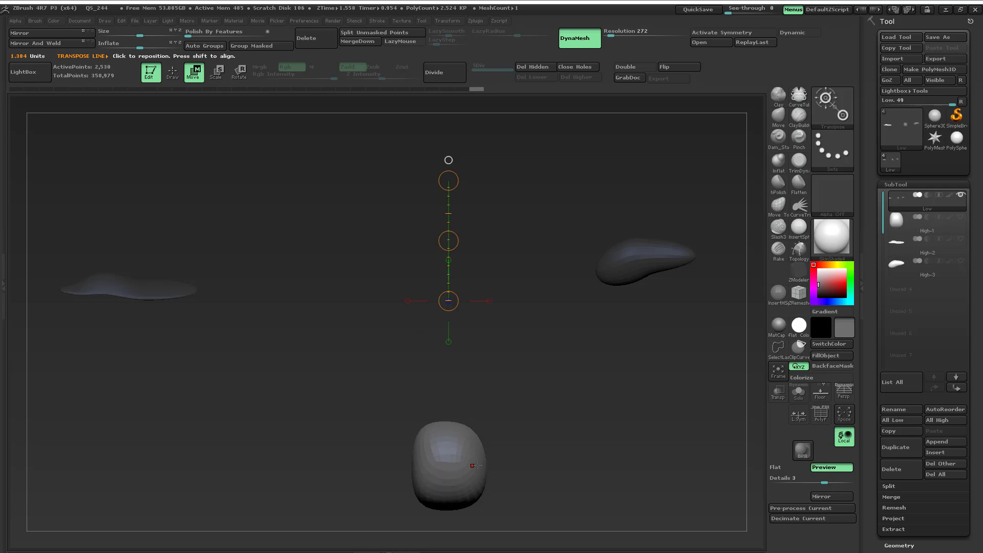
left_click(897, 221)
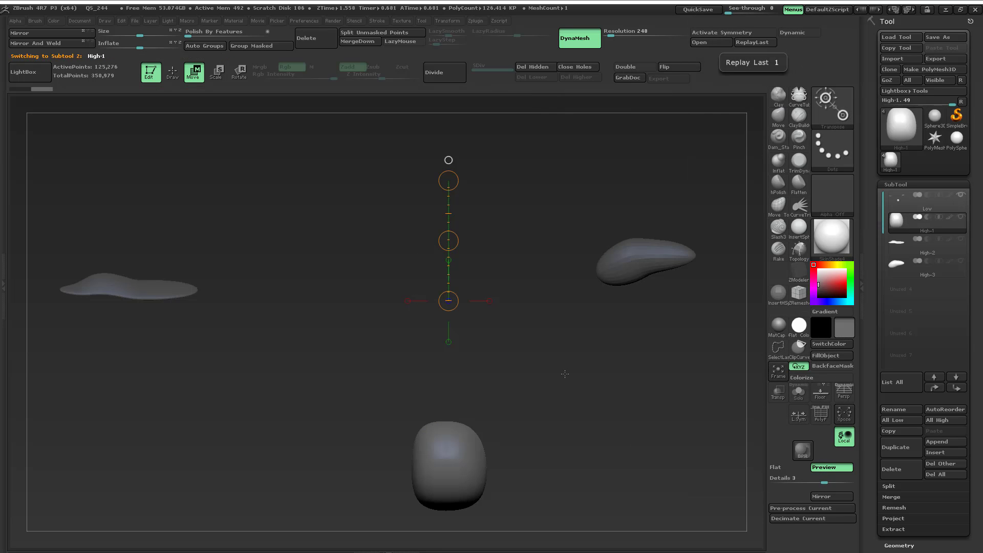
Step: Examine the separated parts from several angles to check that the low-poly and high-poly versions line up
mouse_move(591, 391)
right_mouse_down()
mouse_move(487, 348)
mouse_move(579, 379)
mouse_move(539, 382)
mouse_move(516, 345)
mouse_move(516, 356)
mouse_move(503, 353)
mouse_move(560, 342)
mouse_move(588, 360)
mouse_move(556, 358)
mouse_move(637, 479)
mouse_move(722, 515)
mouse_move(494, 392)
right_mouse_up()
right_click_drag(584, 346, 578, 339)
left_click_drag(542, 306, 535, 348)
right_click_drag(535, 348, 404, 298, "shift")
left_click_drag(404, 298, 544, 333)
right_click_drag(545, 332, 644, 335, "ctrl")
right_click_drag(653, 296, 623, 298)
right_click_drag(428, 290, 421, 277, "ctrl")
right_click_drag(527, 289, 542, 327, "alt")
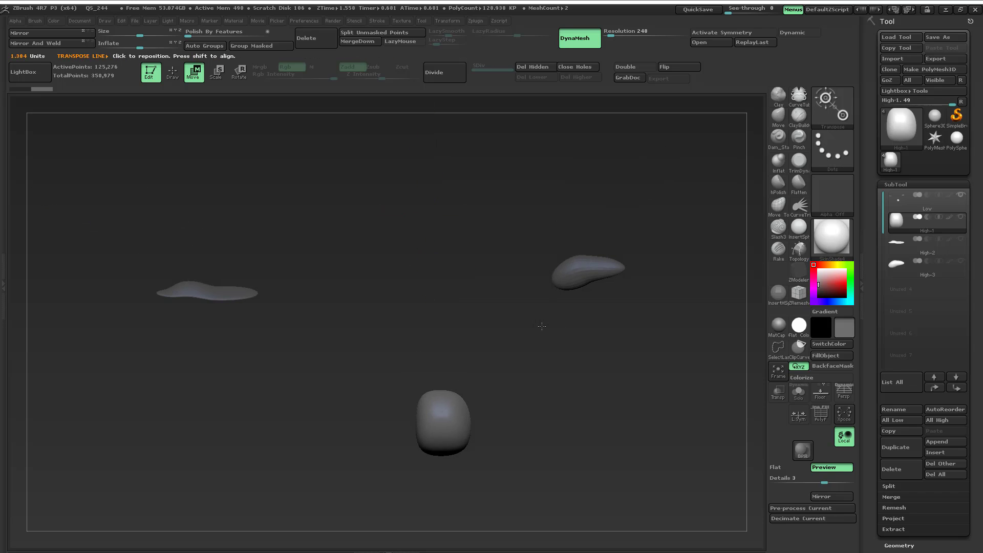
left_click_drag(500, 320, 545, 327)
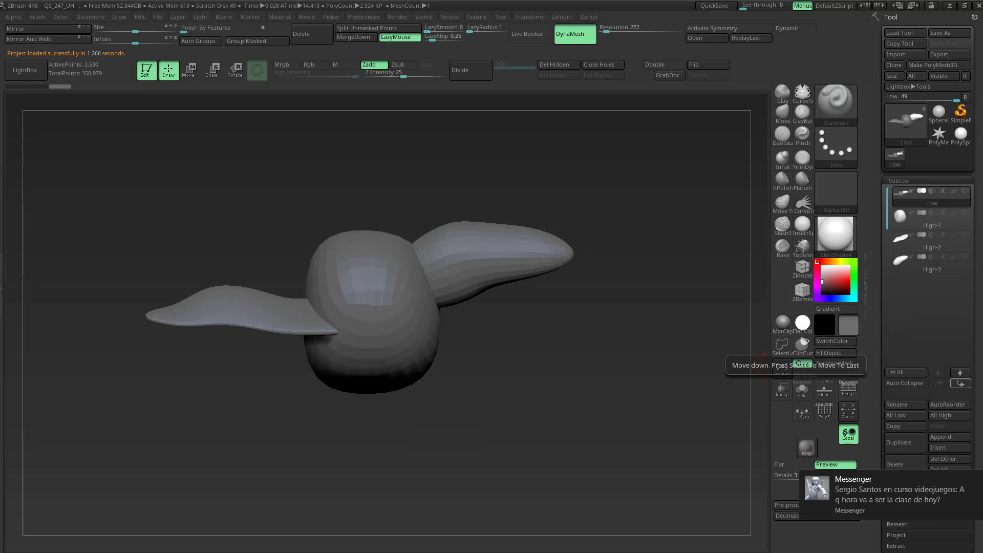
left_click(975, 480)
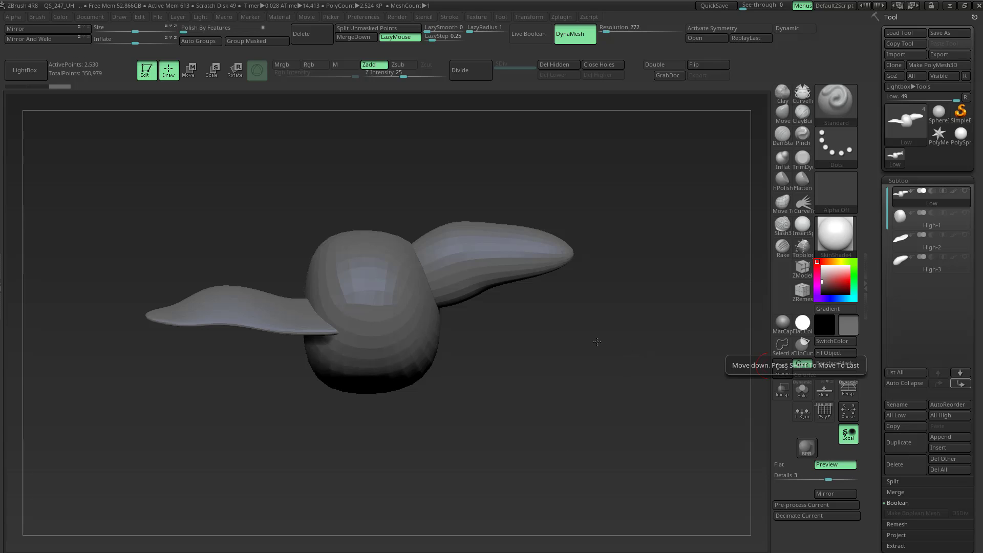
mouse_move(597, 343)
left_mouse_down()
mouse_move(617, 345)
mouse_move(568, 328)
left_mouse_up()
left_click(529, 319, "ctrl")
left_click(529, 320, "ctrl")
key("ctrl+z")
key("ctrl+shift+z")
right_click_drag(553, 340, 552, 337, "ctrl")
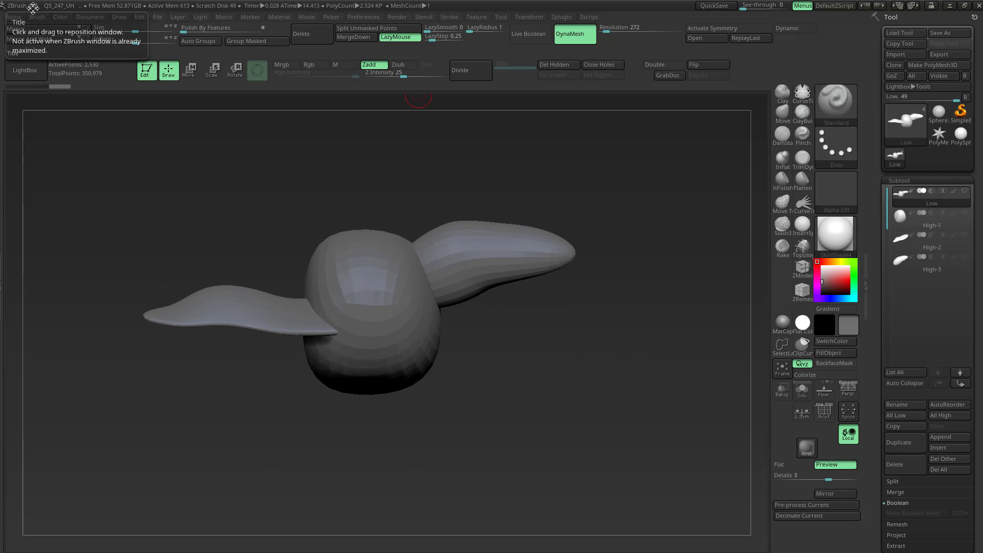
left_click_drag(621, 322, 678, 163)
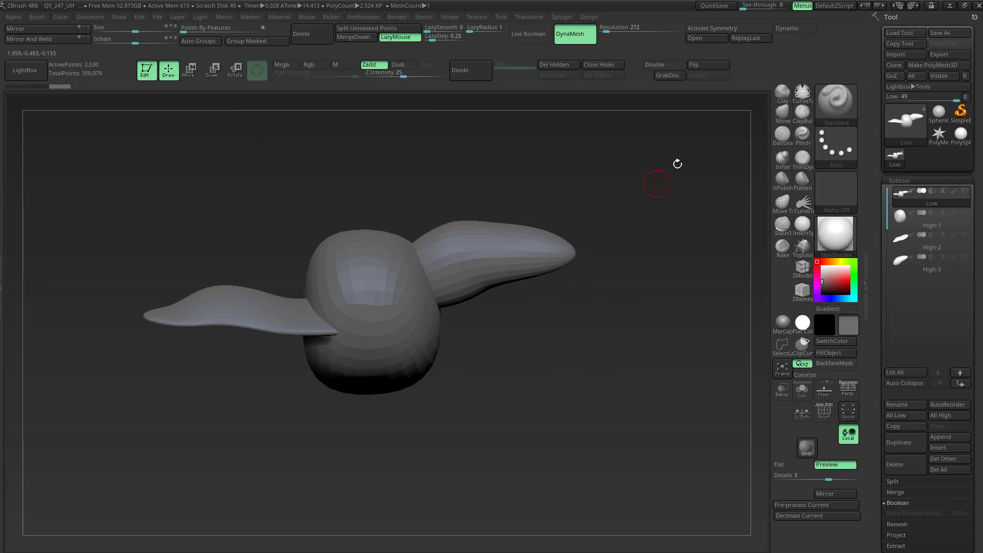
left_click(750, 38)
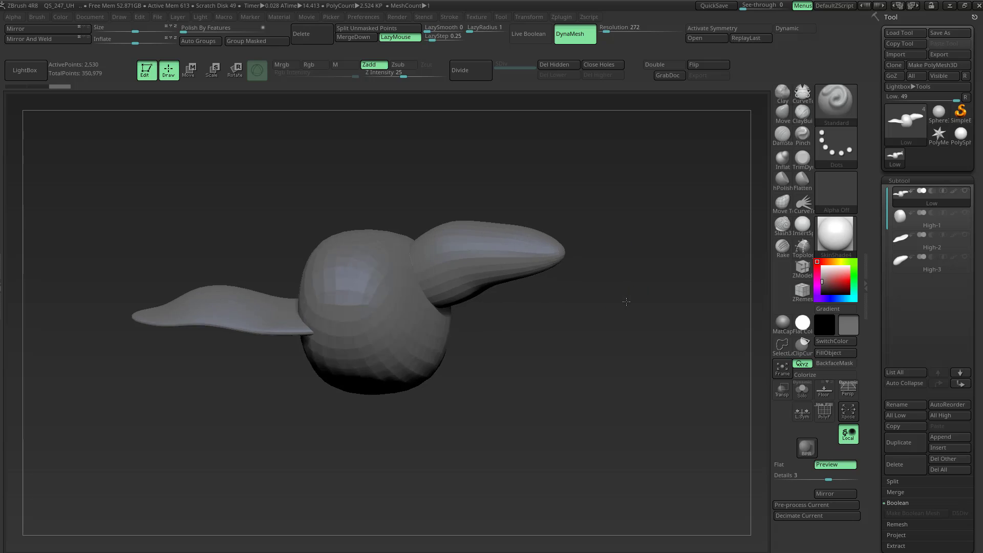
mouse_move(461, 334)
right_mouse_down("ctrl")
mouse_move(456, 312)
mouse_move(589, 346)
mouse_move(467, 316)
right_mouse_up("ctrl")
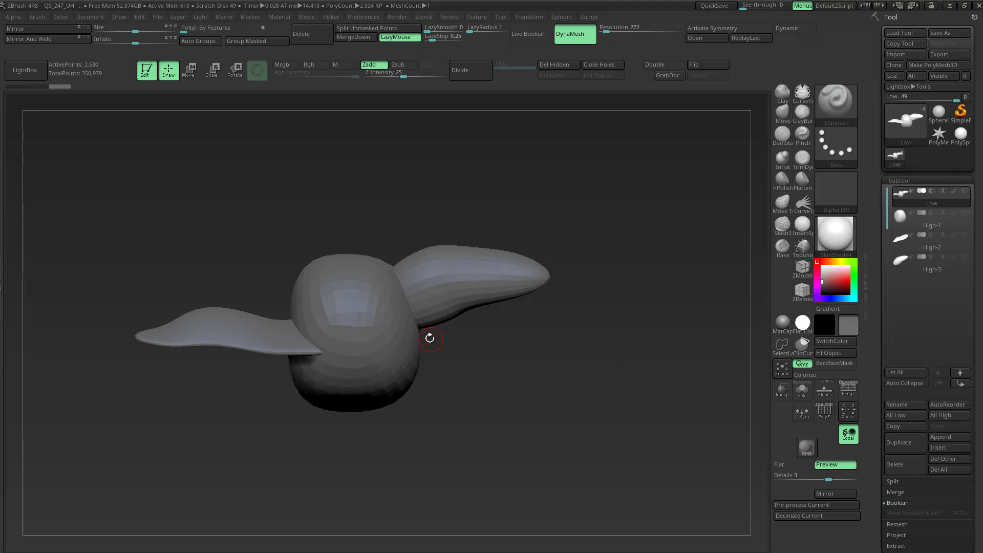
Step: Mask everything in the Low subtool except the thick elongated part, and make High-3 visible
key("ctrl+shift")
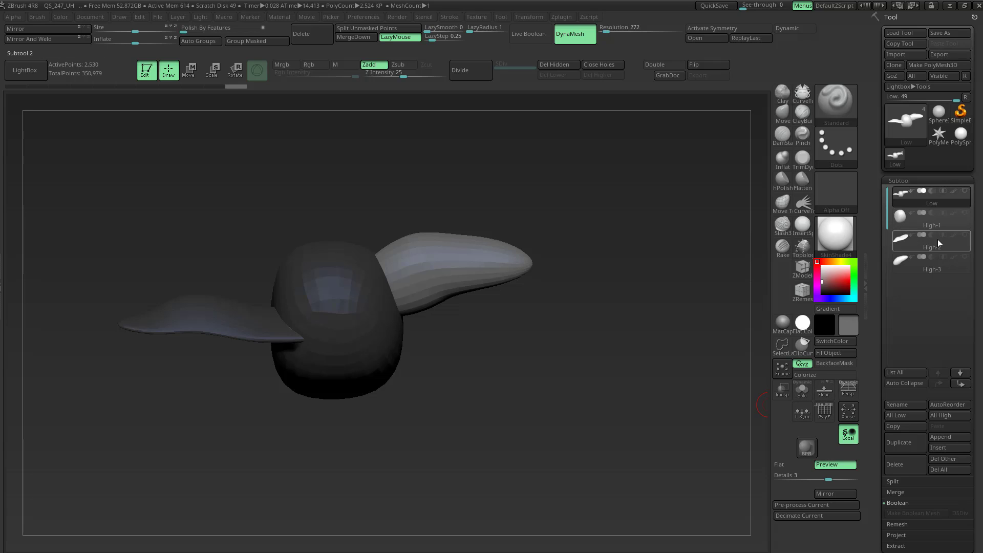
left_click(967, 262)
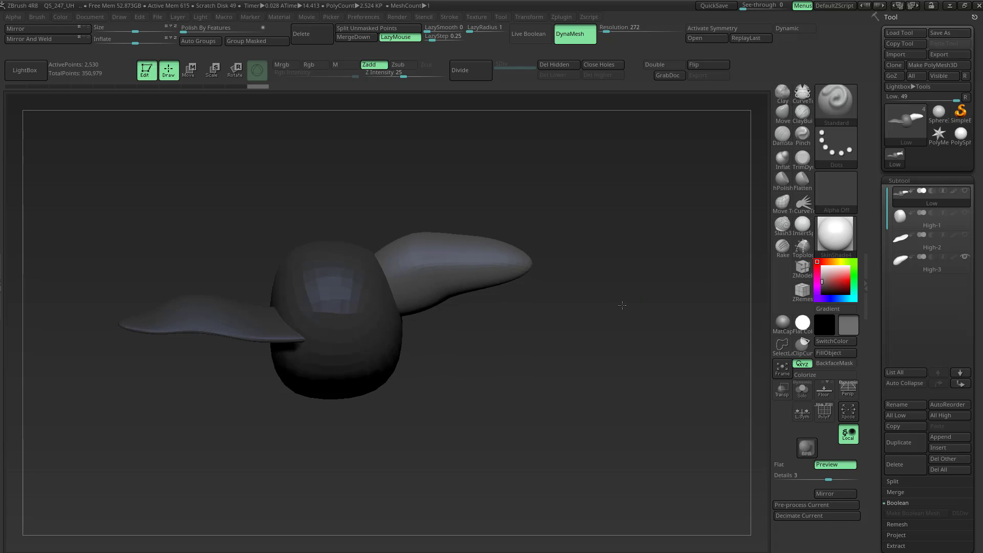
Step: Switch to the Move gizmo, place it unlocked on the unmasked thick part and reset its orientation
key("w")
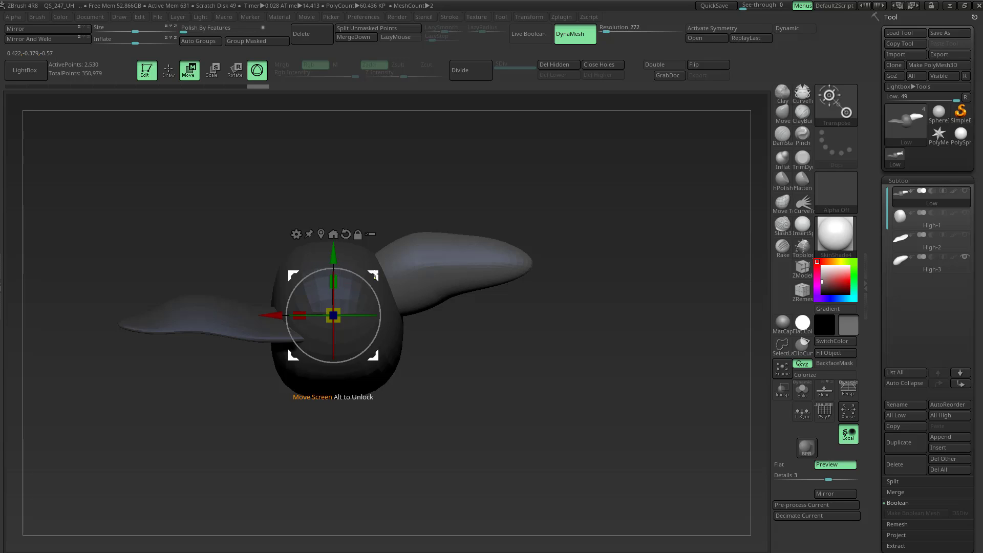
left_click_drag(375, 275, 487, 221, "alt")
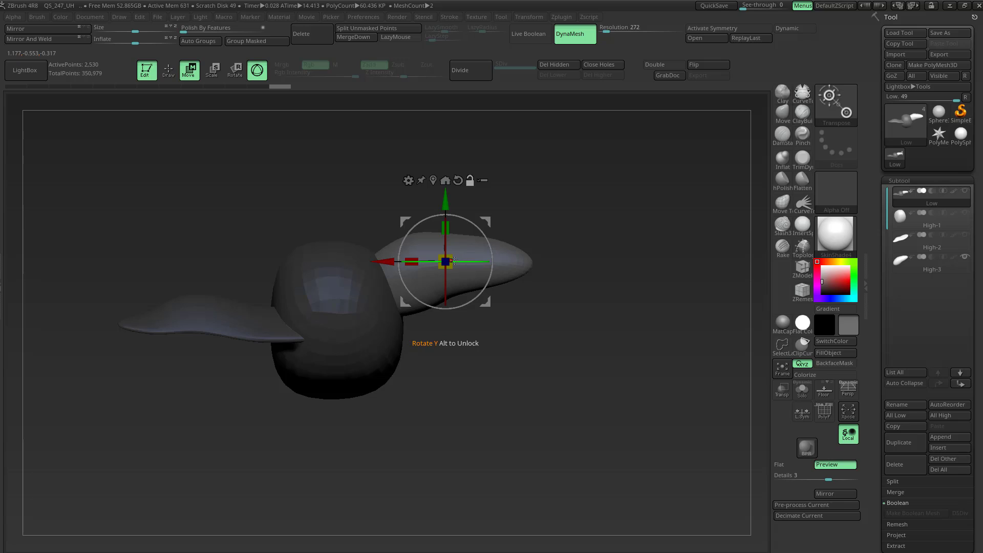
left_click_drag(459, 262, 527, 228)
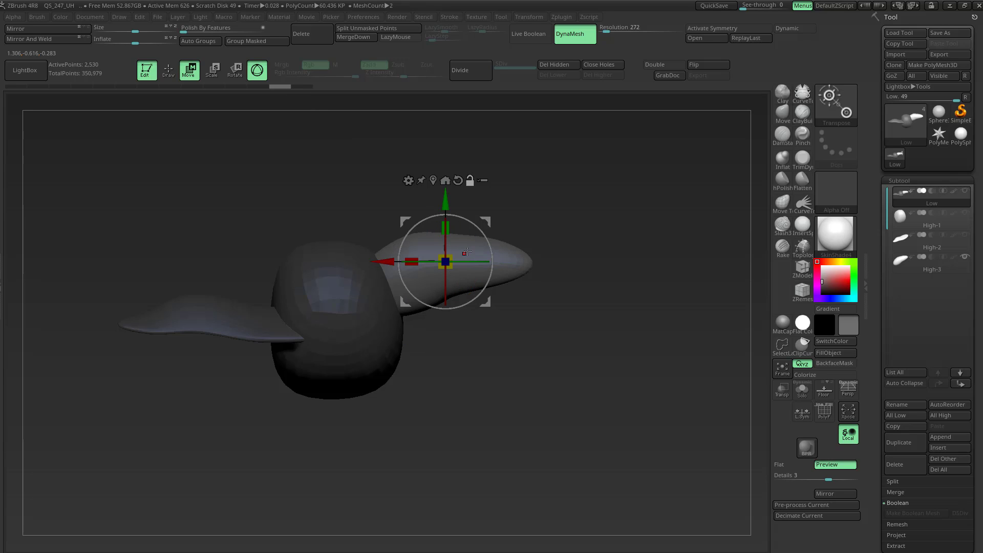
left_click_drag(470, 262, 549, 265, "alt")
left_click_drag(427, 262, 436, 265, "alt")
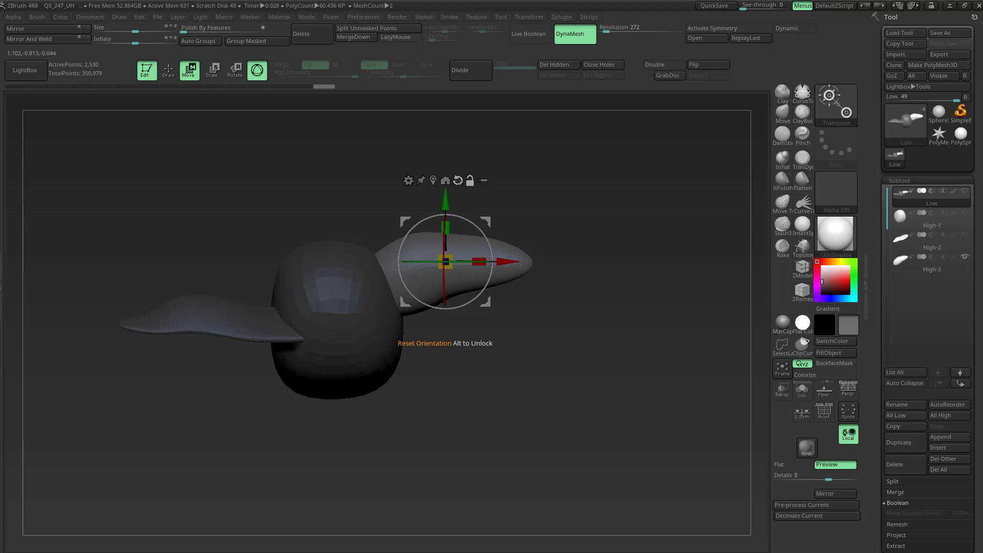
left_click(459, 181)
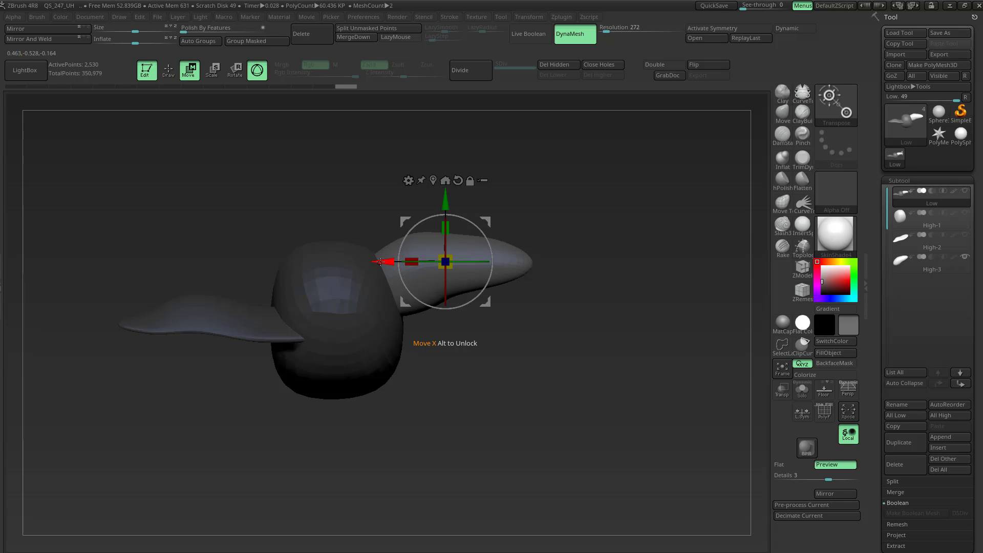
Step: Try to move the unmasked thick part away from the body along the X axis, and undo that move
left_click_drag(380, 261, 538, 262)
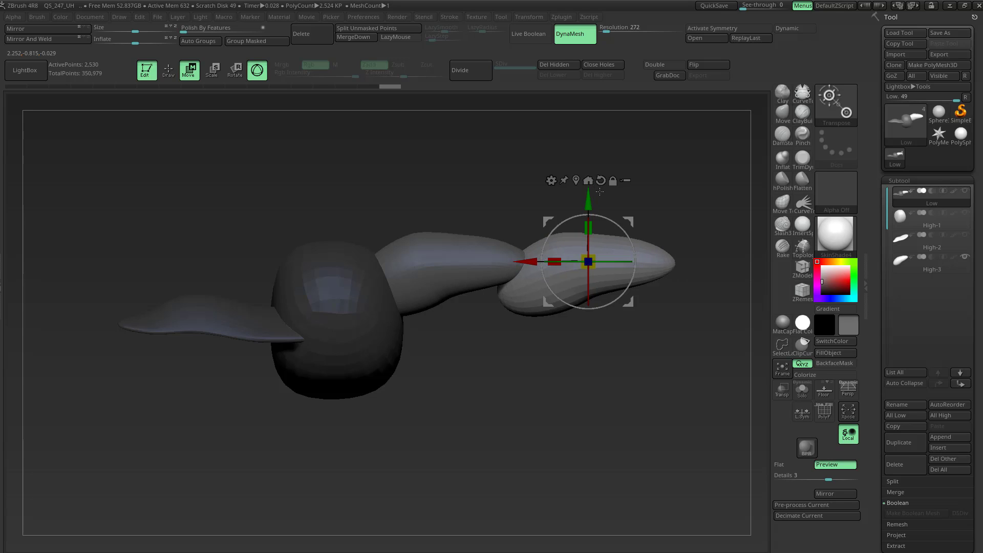
left_click_drag(382, 88, 347, 88)
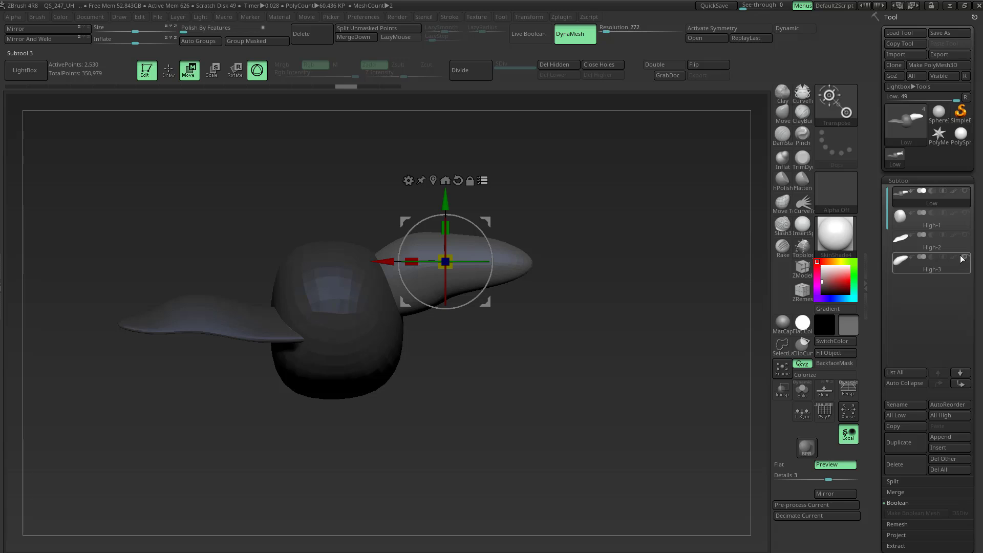
Step: Set the gizmo to transform all visible subtools and move the thick Low part together with High-3 outward along the X axis
mouse_move(966, 261)
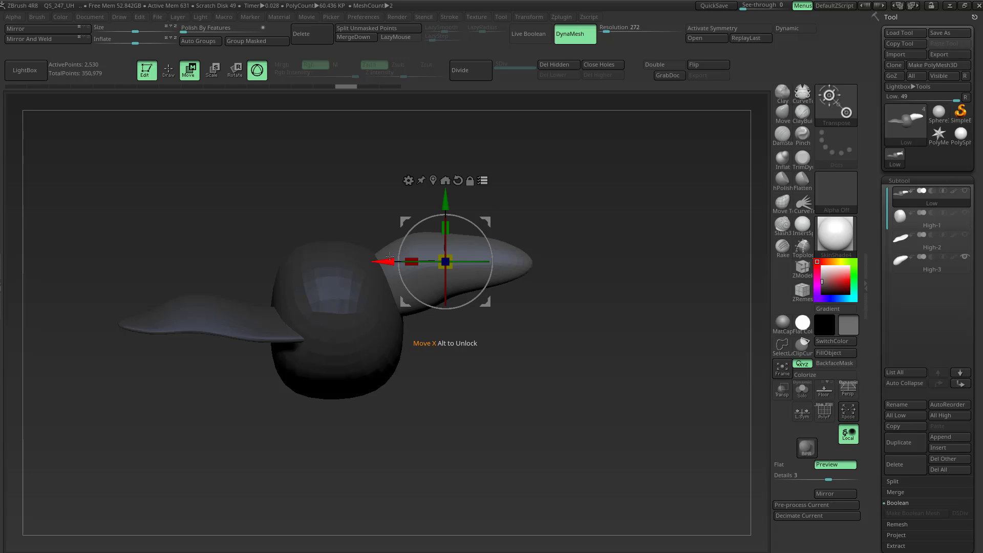
left_click_drag(393, 263, 604, 267)
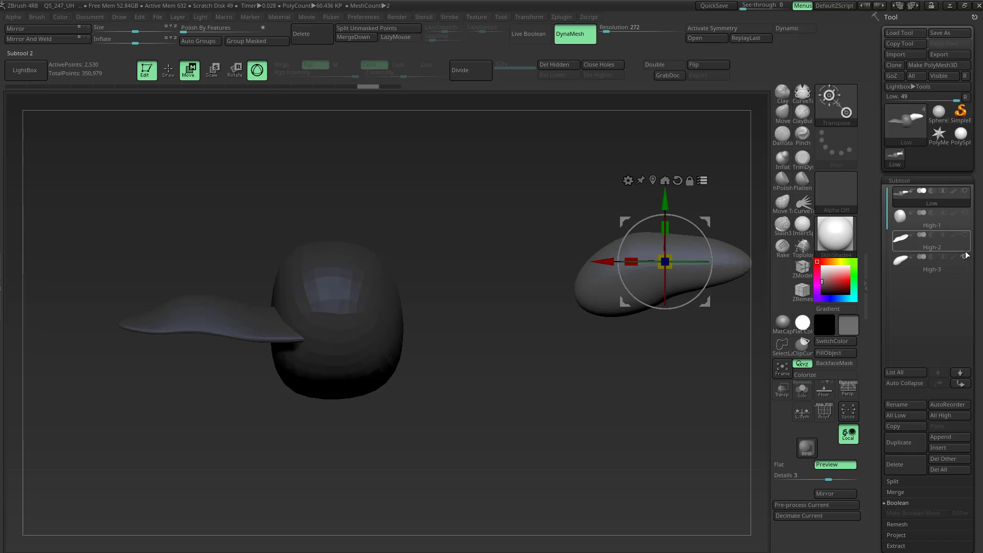
Step: Clear the mask on the Low subtool and return to Draw mode
mouse_move(519, 227)
right_mouse_down()
mouse_move(496, 230)
mouse_move(518, 229)
mouse_move(553, 257)
mouse_move(535, 251)
mouse_move(494, 277)
right_mouse_up()
left_click_drag(494, 277, 501, 257, "ctrl")
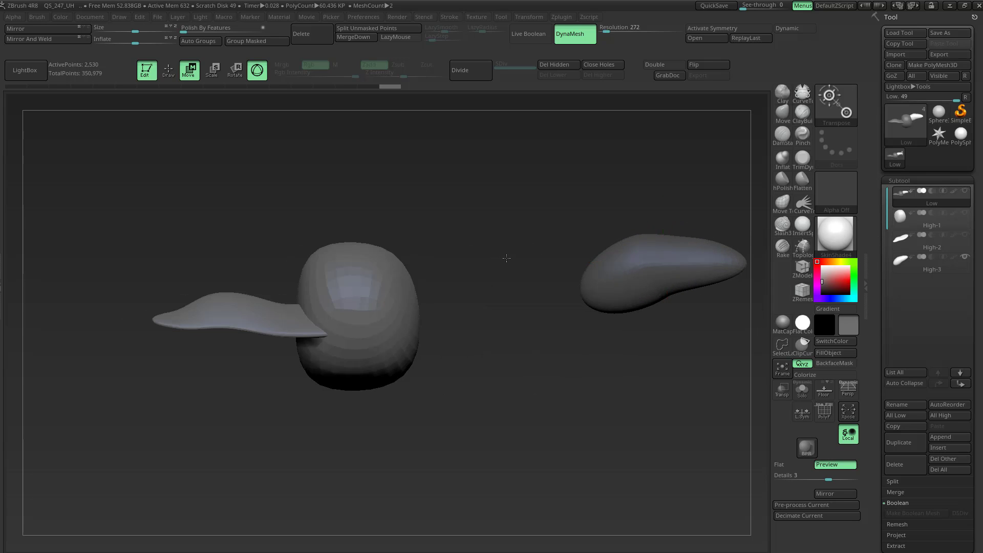
key("q")
mouse_move(510, 271)
right_mouse_down()
mouse_move(479, 285)
mouse_move(459, 264)
right_mouse_up()
mouse_move(459, 264)
left_mouse_down()
mouse_move(520, 294)
mouse_move(461, 277)
left_mouse_up()
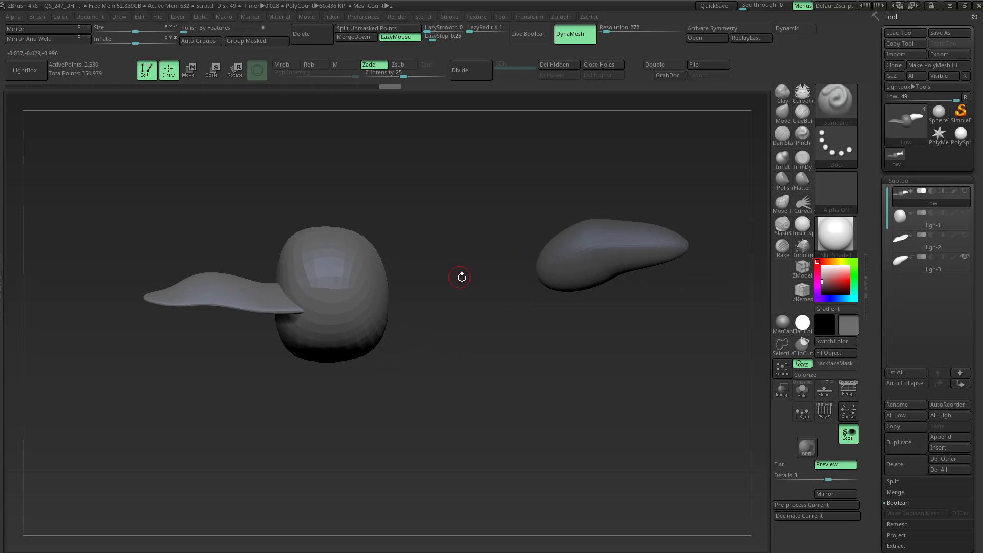
mouse_move(474, 285)
right_mouse_down("ctrl")
mouse_move(447, 277)
mouse_move(486, 286)
right_mouse_up("ctrl")
mouse_move(487, 286)
right_mouse_down("ctrl")
mouse_move(461, 286)
mouse_move(485, 289)
mouse_move(476, 288)
right_mouse_up("ctrl")
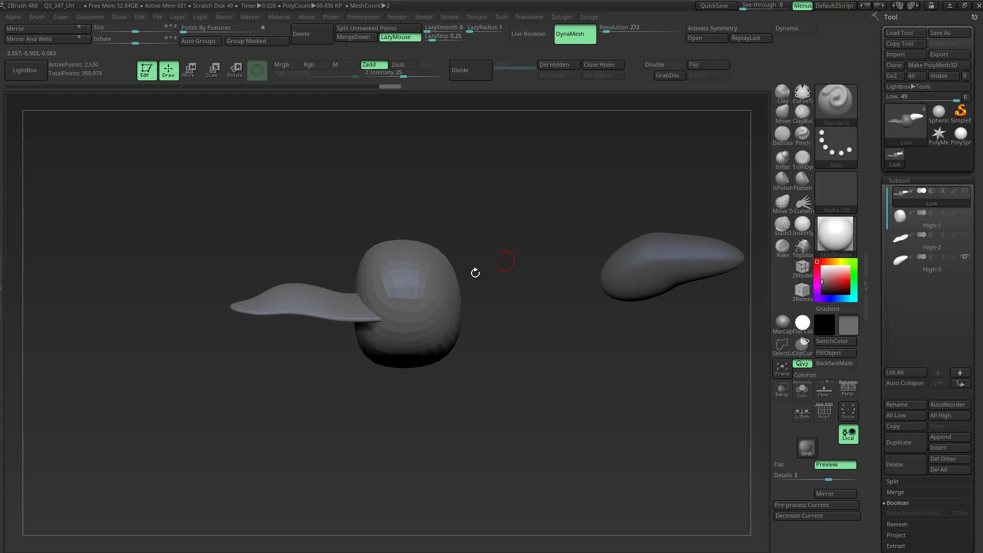
Step: Isolate and mask the thin flat part of Low, unhide the rest and invert the mask so only that part is unmasked
key("ctrl+shift")
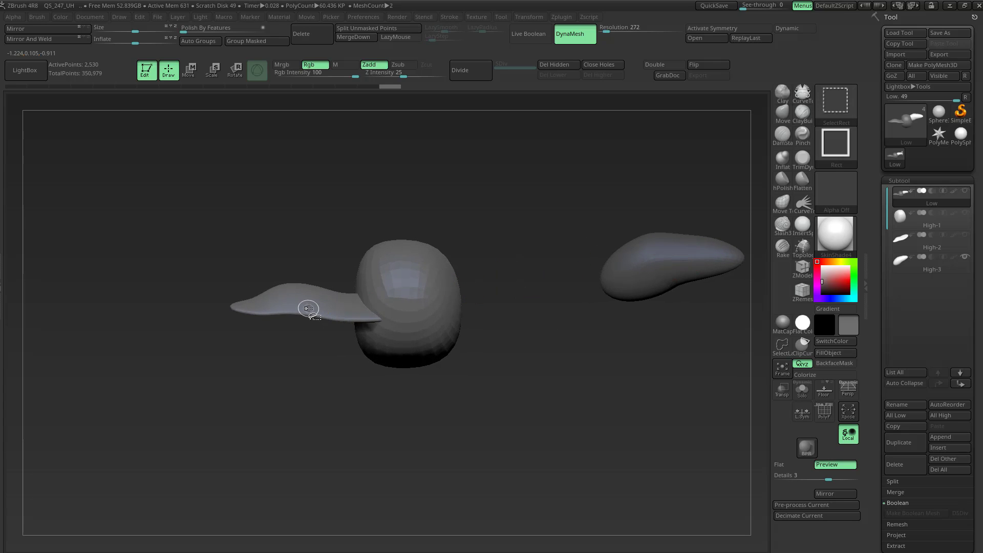
left_click(307, 309, "ctrl+shift")
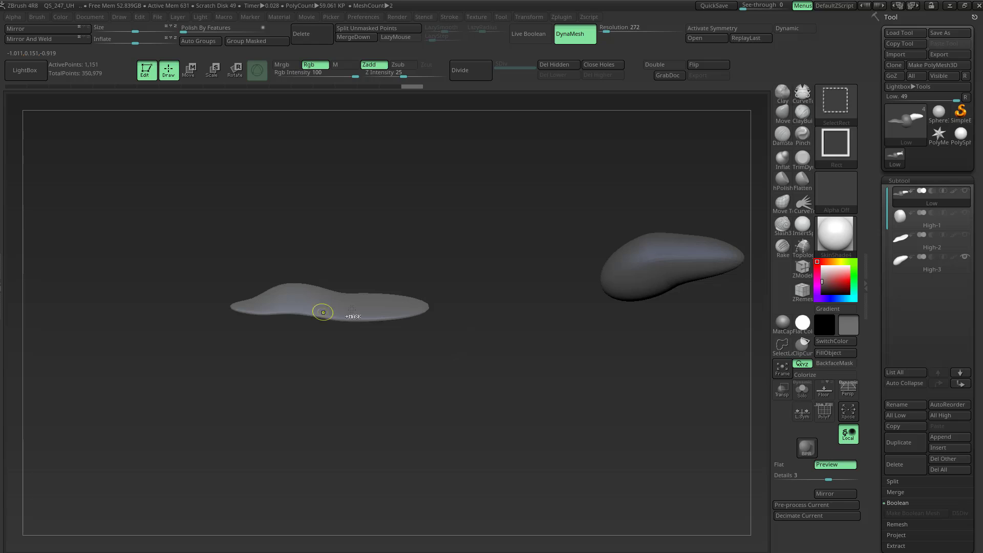
left_click(518, 290, "ctrl+shift")
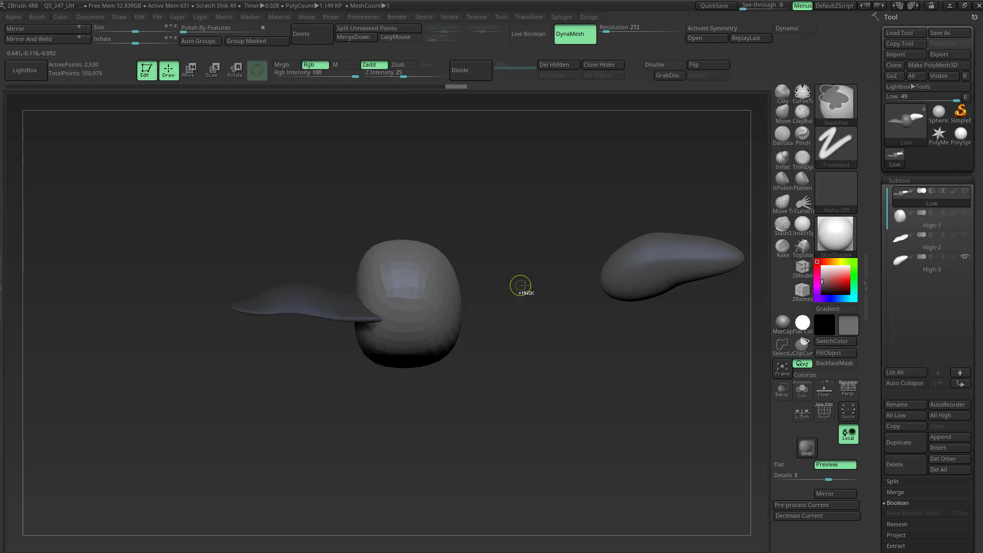
left_click(521, 285, "ctrl")
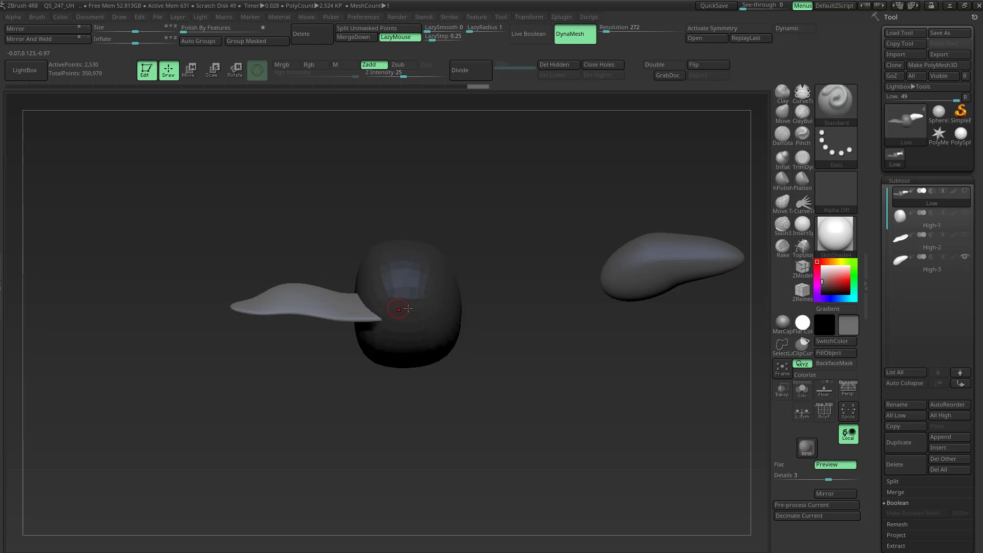
key("ctrl+shift")
mouse_move(539, 289)
left_mouse_down()
mouse_move(521, 290)
mouse_move(540, 290)
left_mouse_up()
right_click_drag(385, 298, 357, 287, "ctrl")
left_click_drag(358, 286, 377, 292)
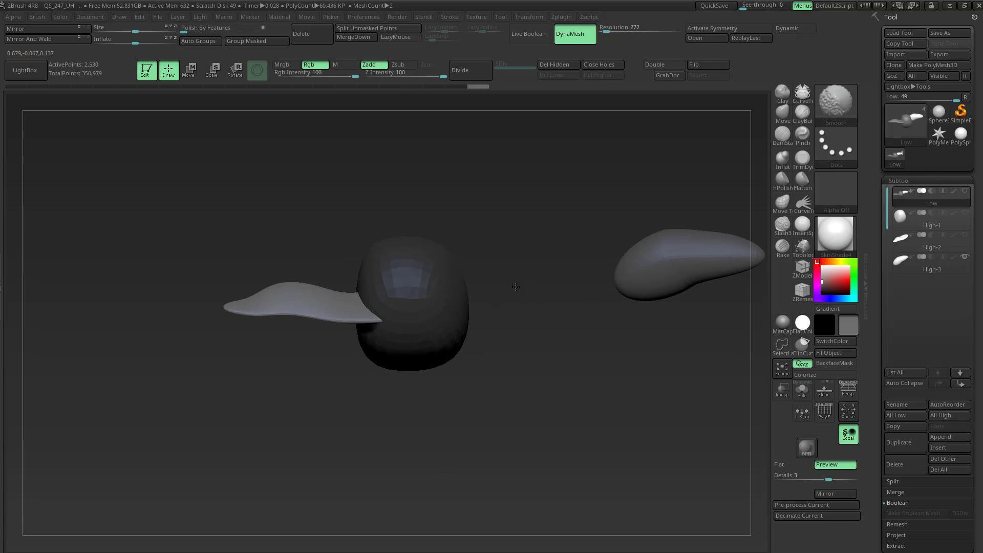
Step: Switch back to the Move gizmo and reposition it onto the unmasked thin flat part
key("l")
key("w")
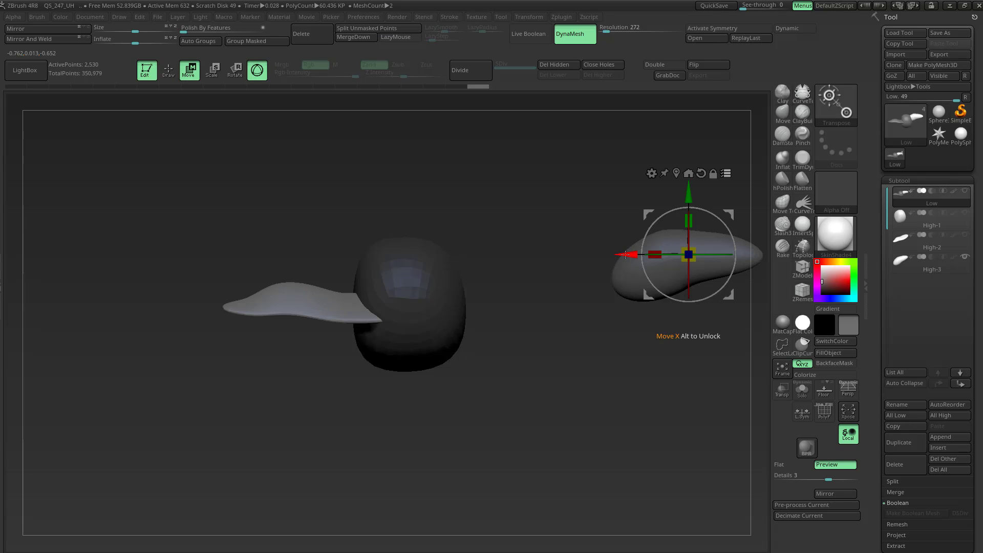
left_click_drag(731, 214, 357, 269, "alt")
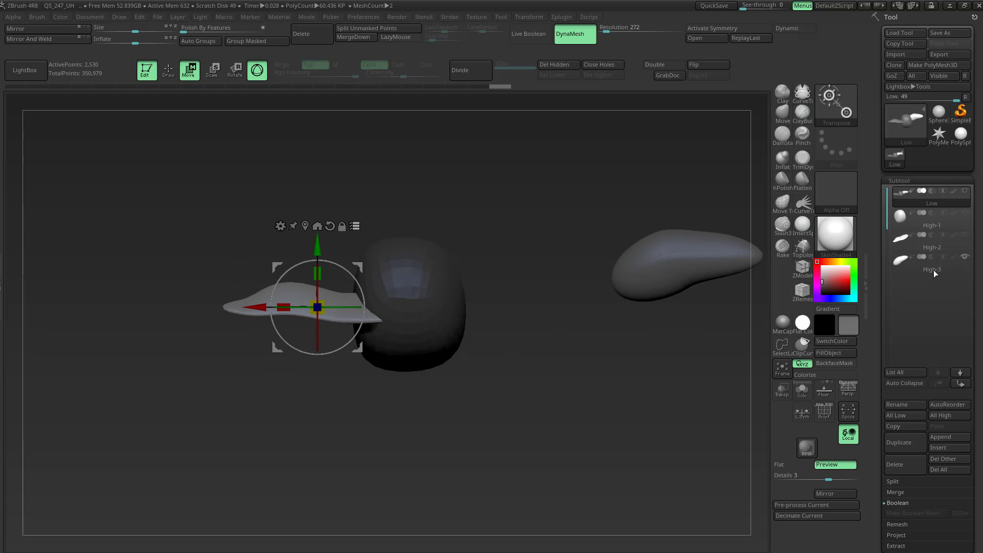
Step: Hide High-3 and make High-2 visible alongside the Low subtool
left_click(969, 259)
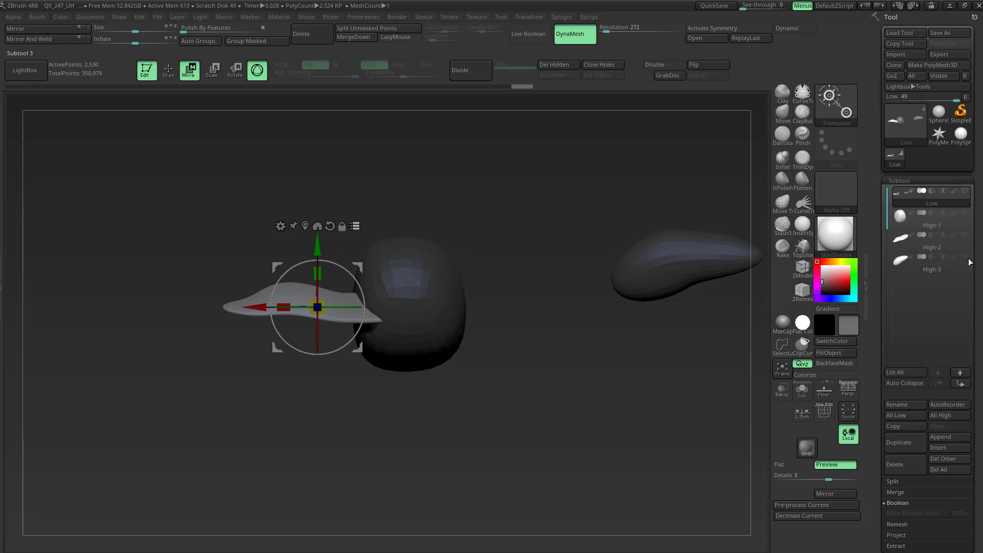
left_click(967, 239)
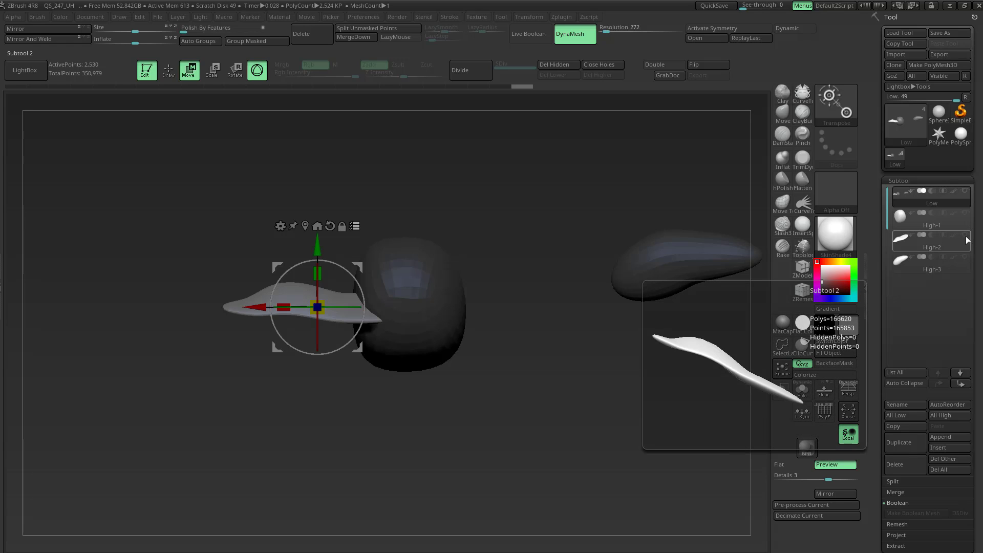
left_click(967, 234)
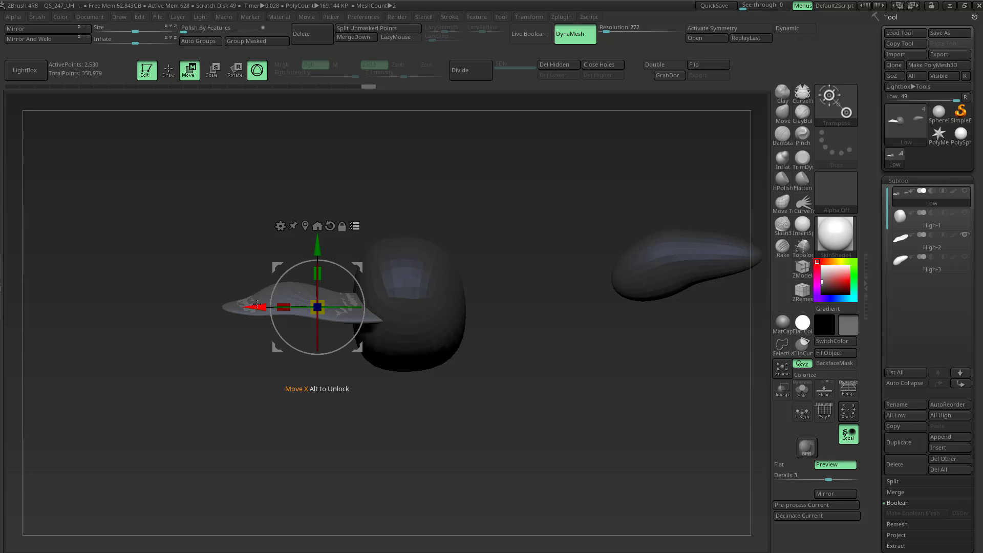
Step: Move the thin flat Low part together with High-2 away from the body along the X axis
mouse_move(261, 307)
left_mouse_down()
mouse_move(28, 305)
mouse_move(255, 302)
left_mouse_up()
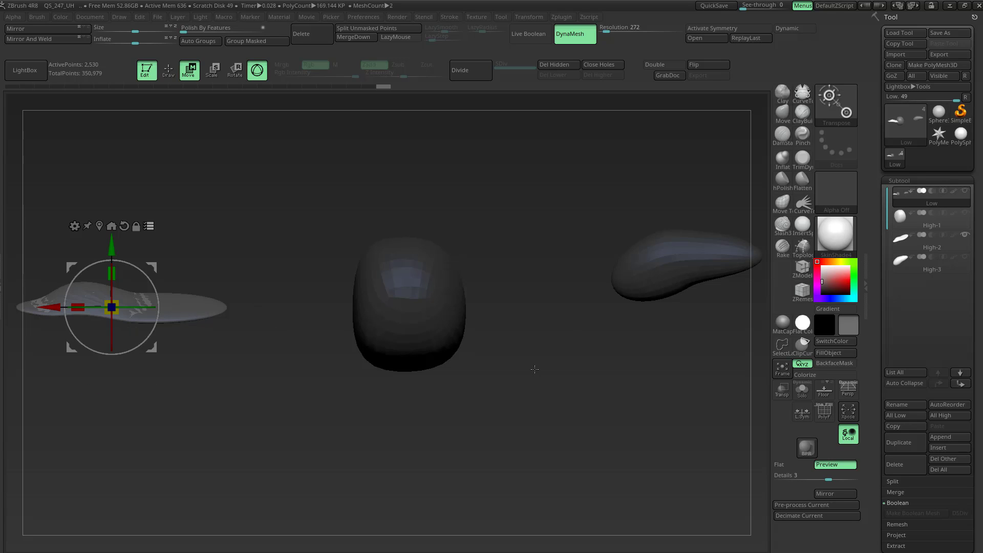
left_click_drag(544, 311, 460, 317)
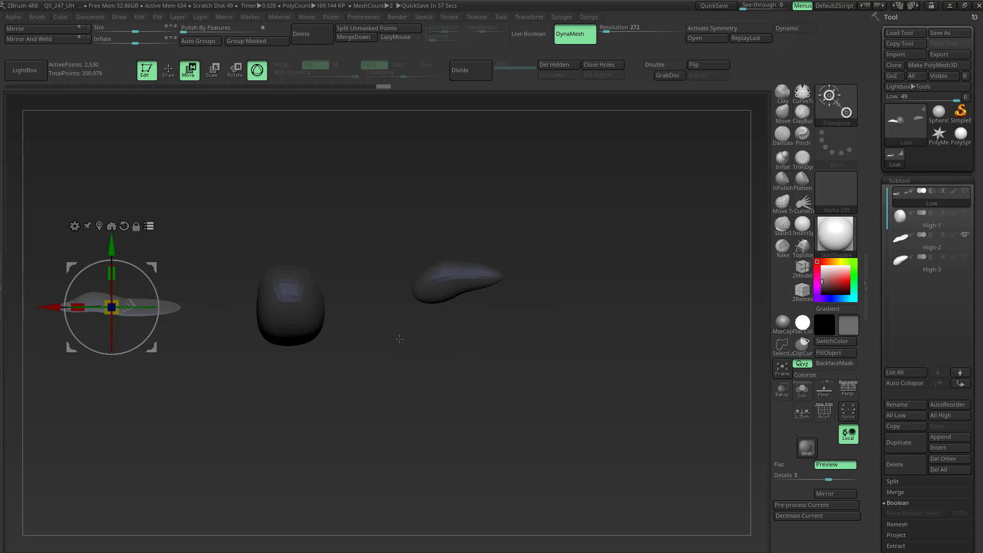
Step: Isolate and mask the rounded central body of Low, unhide the other parts and invert the mask so only the body is unmasked
left_click_drag(357, 318, 370, 326)
mouse_move(449, 355)
right_mouse_down("alt")
mouse_move(475, 340)
mouse_move(455, 336)
mouse_move(468, 336)
right_mouse_up("alt")
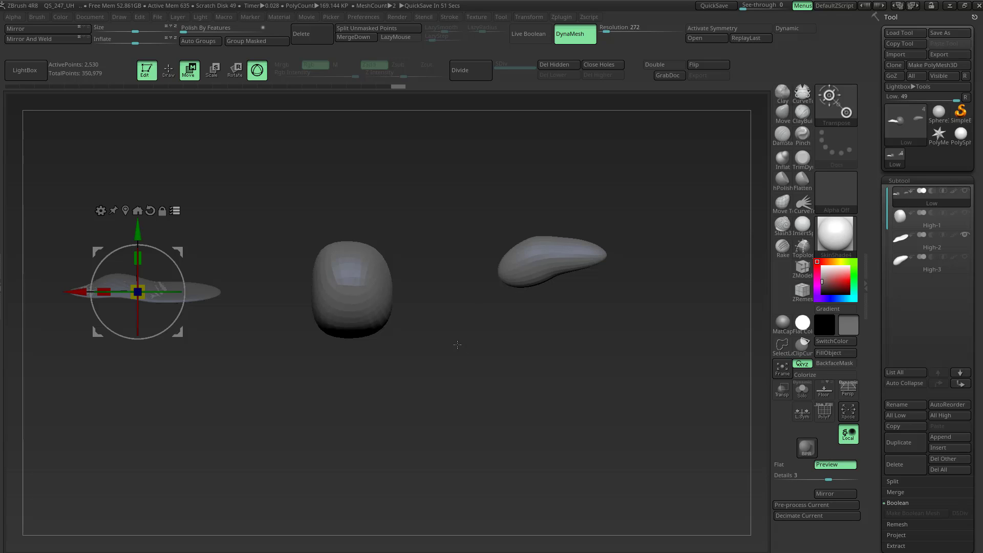
key("q")
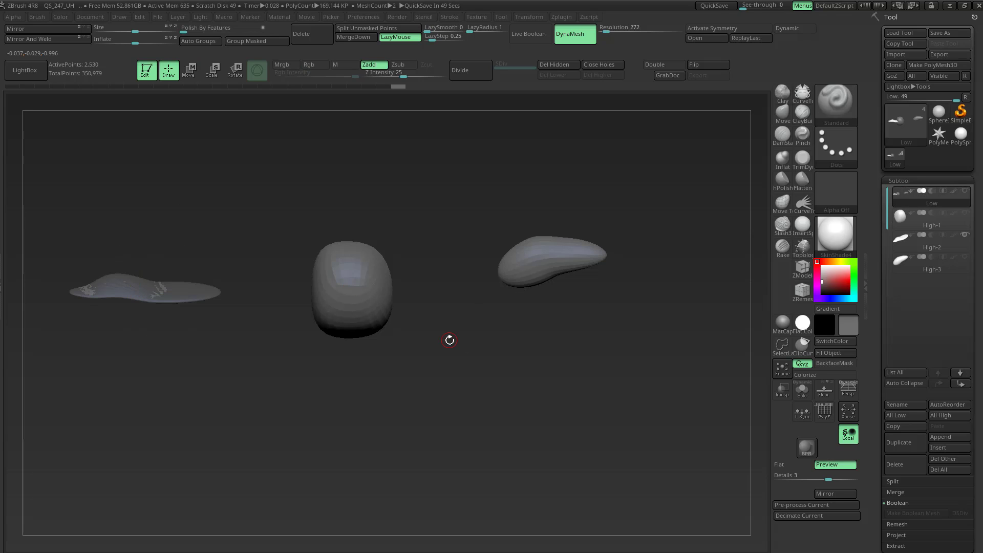
left_click(363, 297, "ctrl+shift")
left_click(480, 324, "ctrl")
left_click(473, 324, "ctrl+shift")
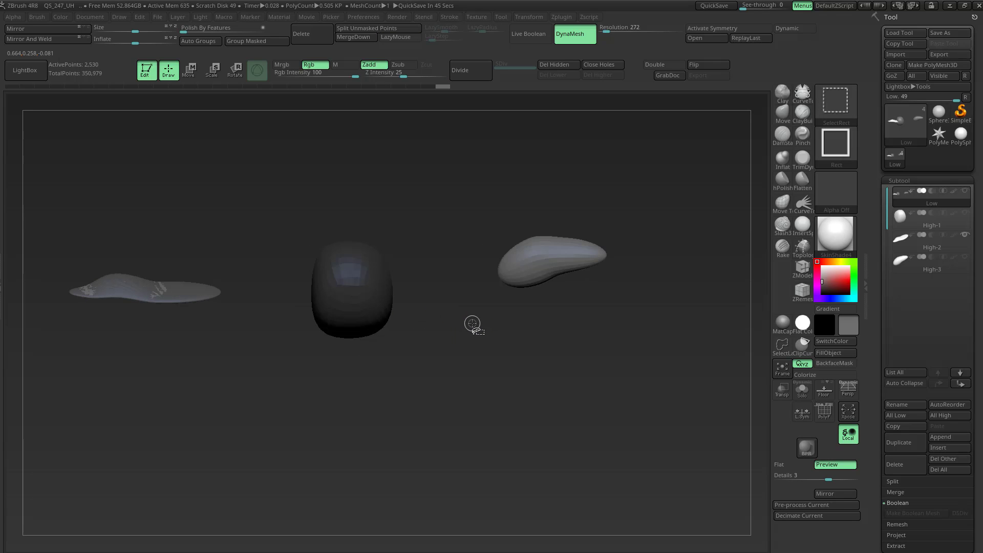
left_click_drag(487, 319, 443, 307)
right_click_drag(444, 307, 403, 299, "ctrl")
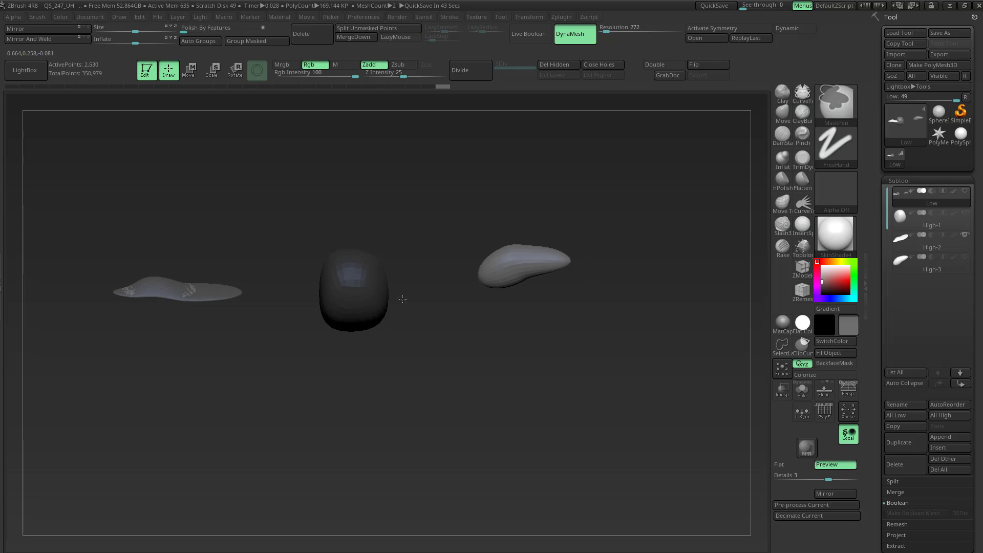
left_click_drag(403, 299, 423, 327)
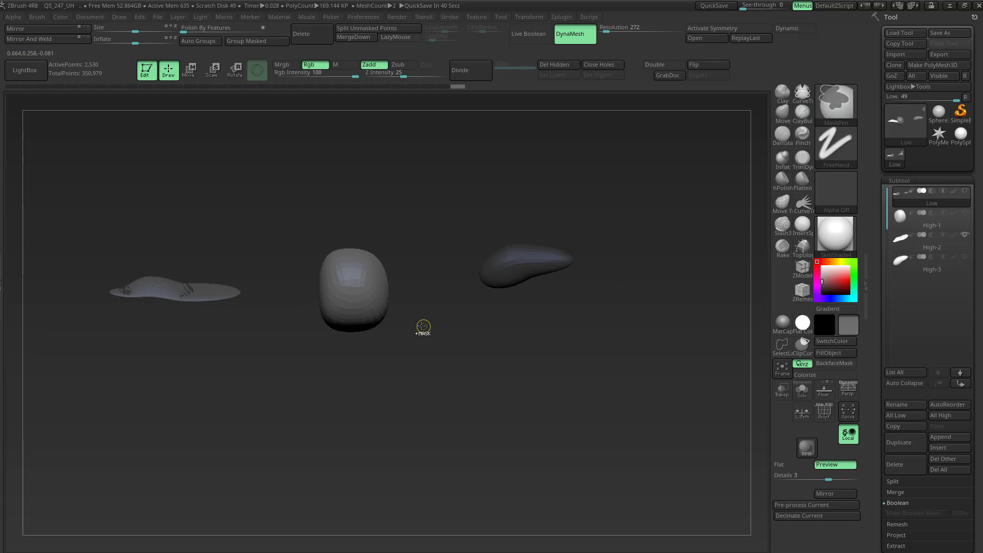
Step: Reposition the Move gizmo onto the unmasked rounded body, then make High-1 visible and hide High-2
key("w")
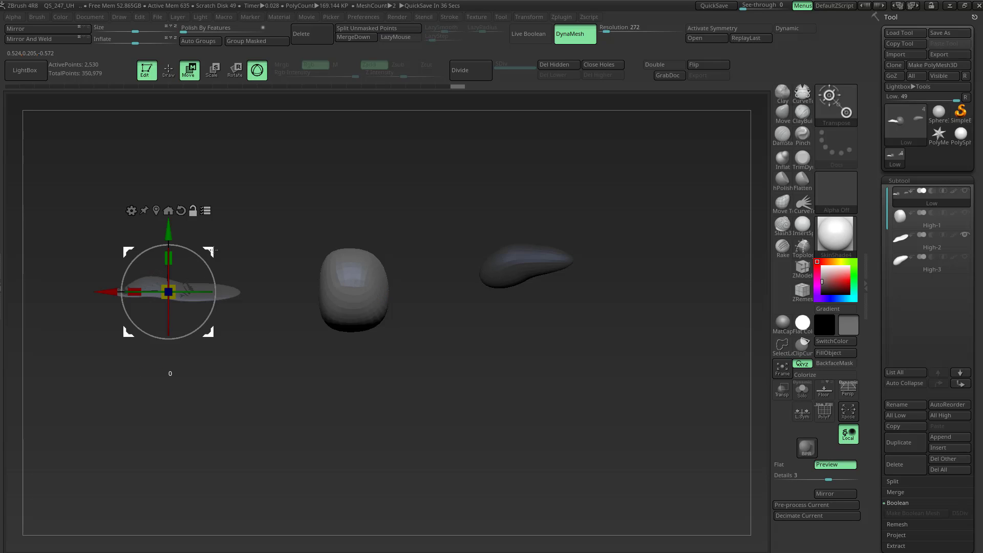
left_click_drag(212, 251, 395, 244)
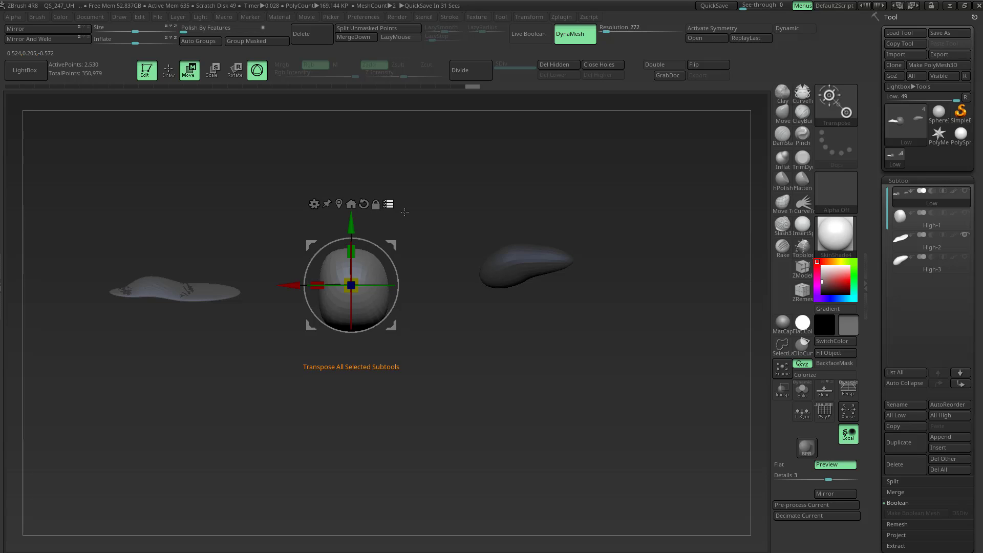
left_click(965, 213)
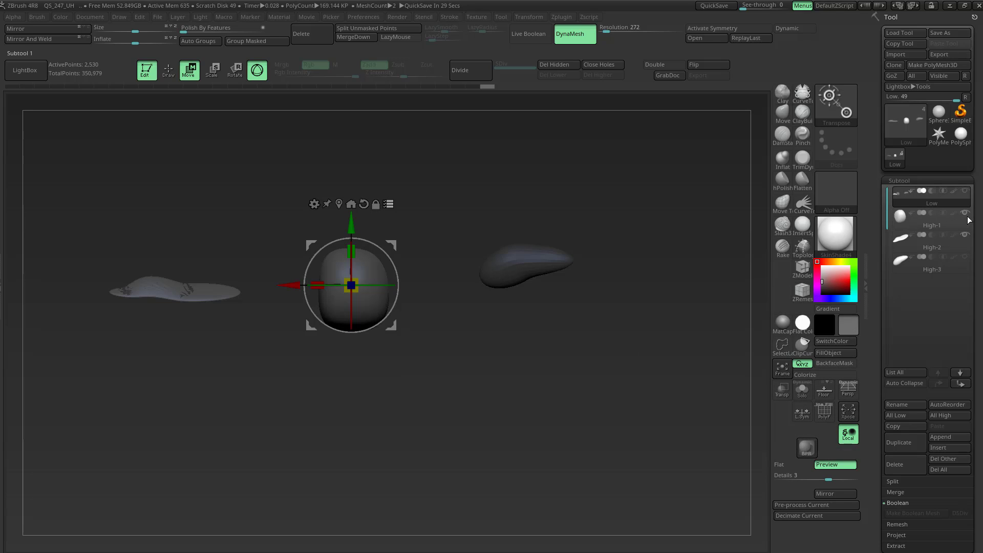
left_click(966, 236)
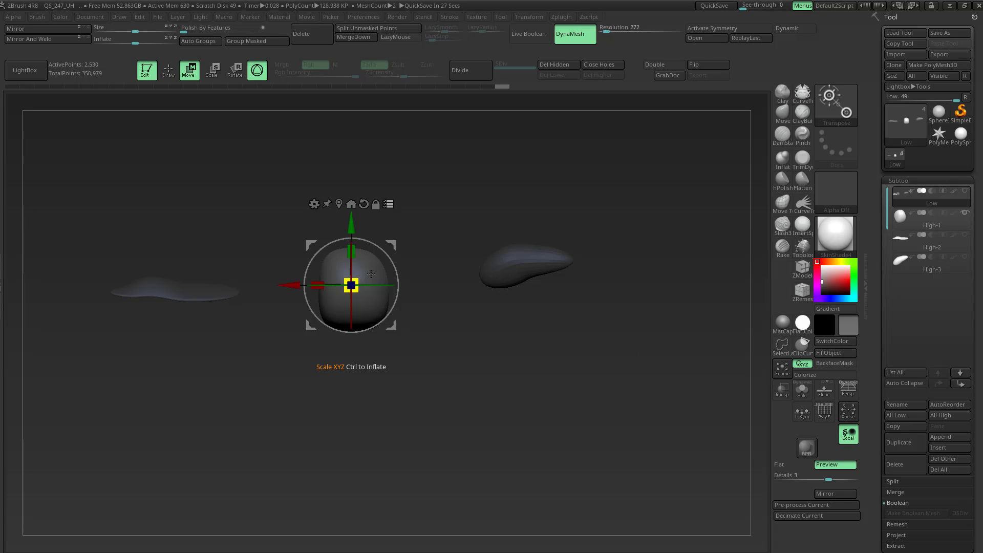
Step: Move the rounded Low body together with High-1 straight down along the Y axis, away from the other two parts
left_click_drag(351, 224, 342, 403)
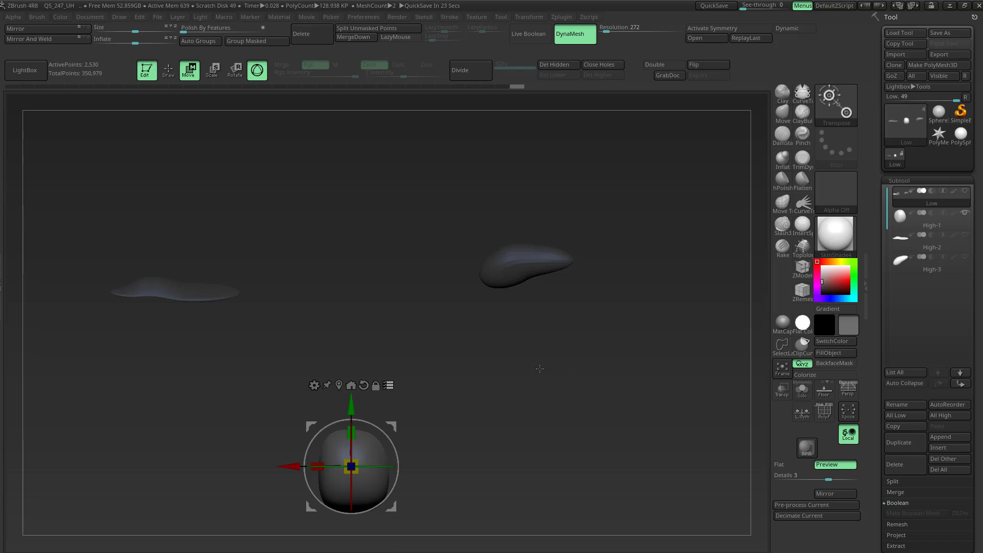
right_click_drag(541, 369, 482, 379)
right_click_drag(529, 425, 518, 384, "alt")
right_click_drag(408, 348, 461, 354, "alt")
right_click_drag(461, 353, 461, 341, "ctrl")
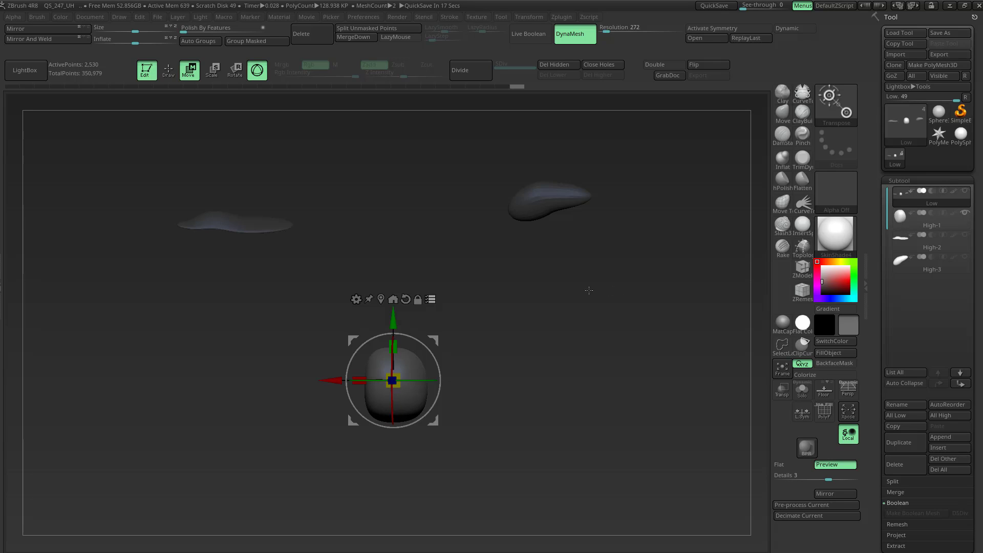
left_click_drag(589, 291, 584, 284)
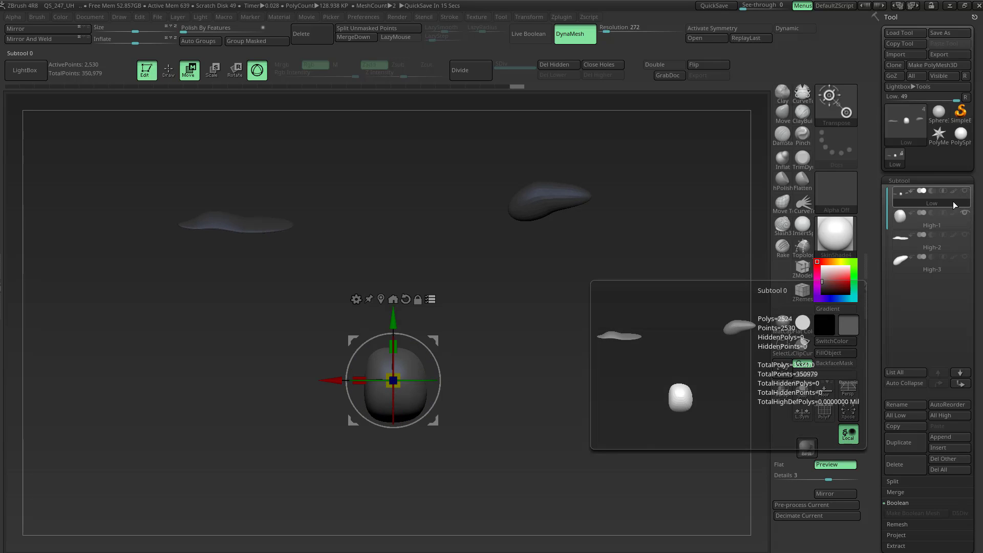
Step: Return to Draw mode, view Low on its own, and make High-1, High-2 and High-3 all visible
key("q")
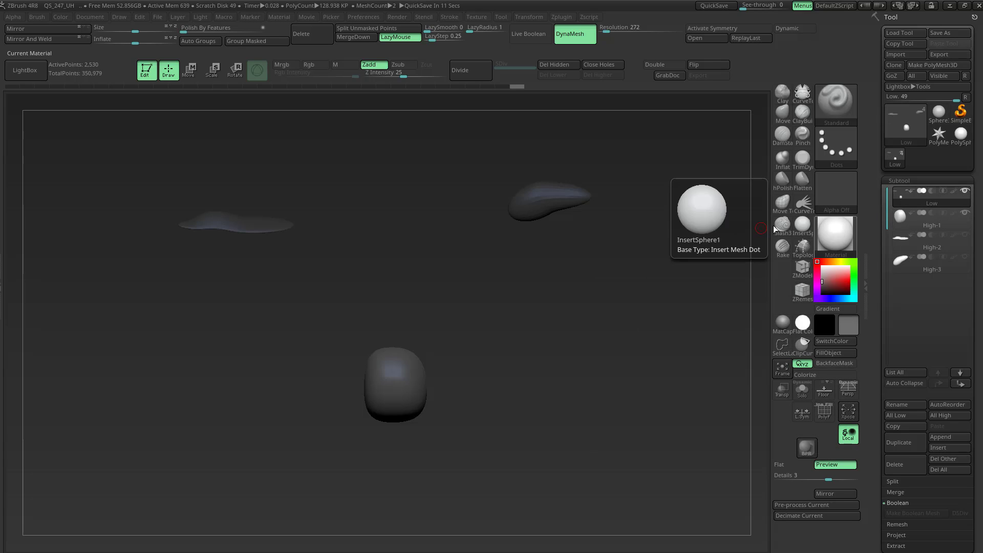
left_click(964, 213)
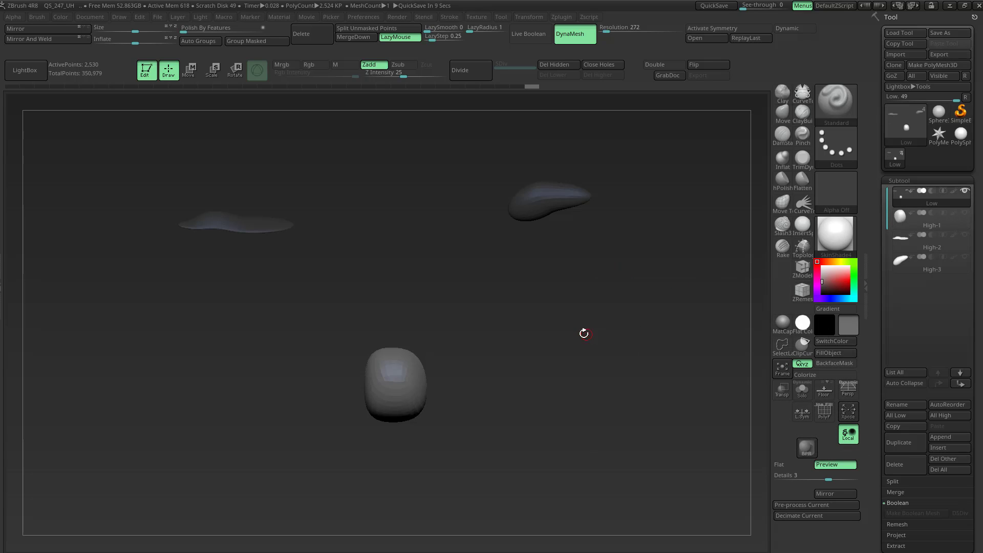
right_click_drag(584, 333, 577, 303)
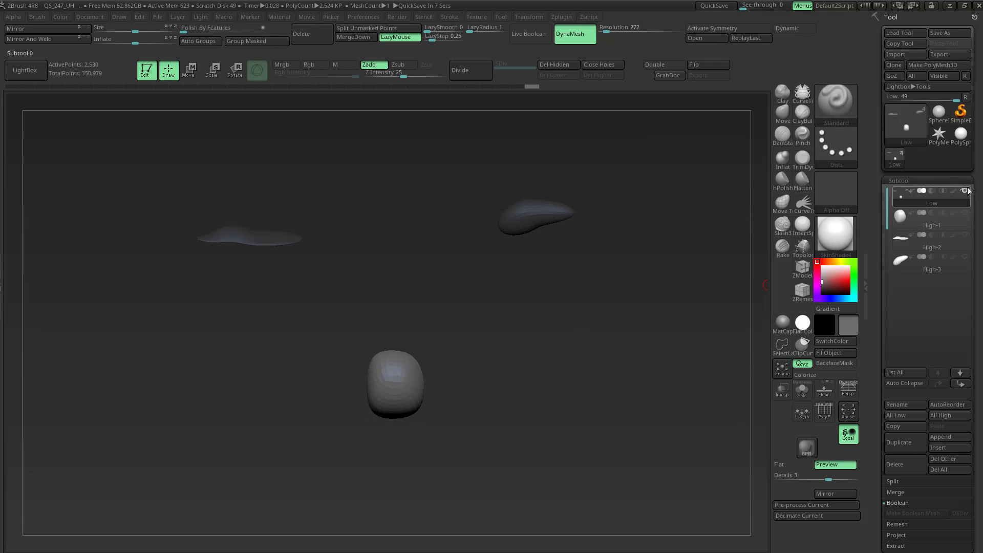
mouse_move(967, 216)
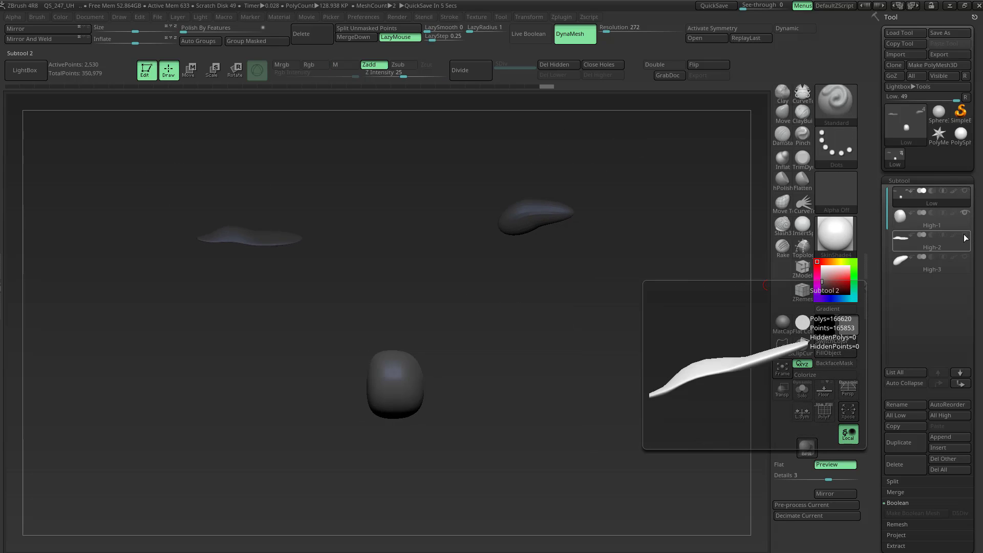
left_click(968, 261)
left_click(967, 200)
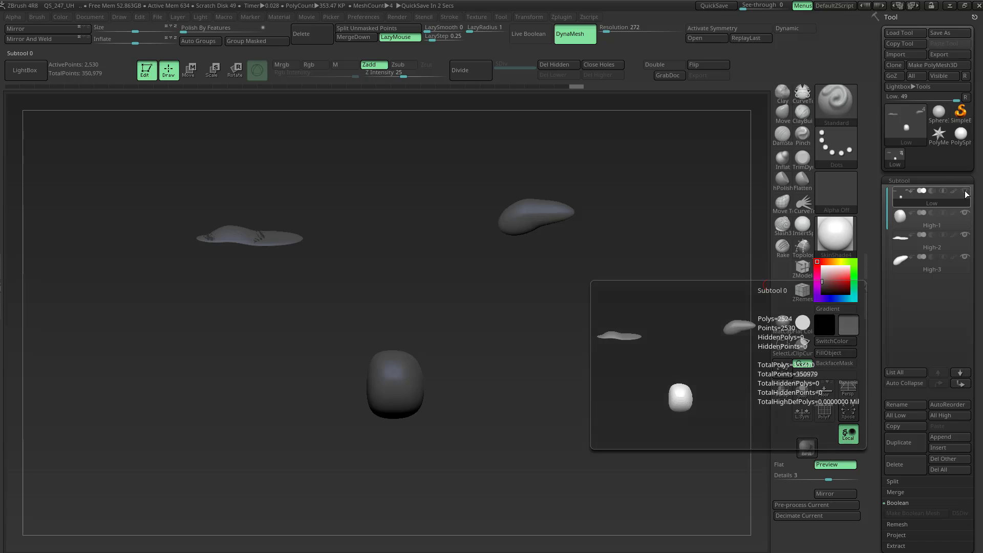
Step: Make High-1 the active subtool to view the high-poly parts without Low, and reselect Low for comparison
mouse_move(949, 216)
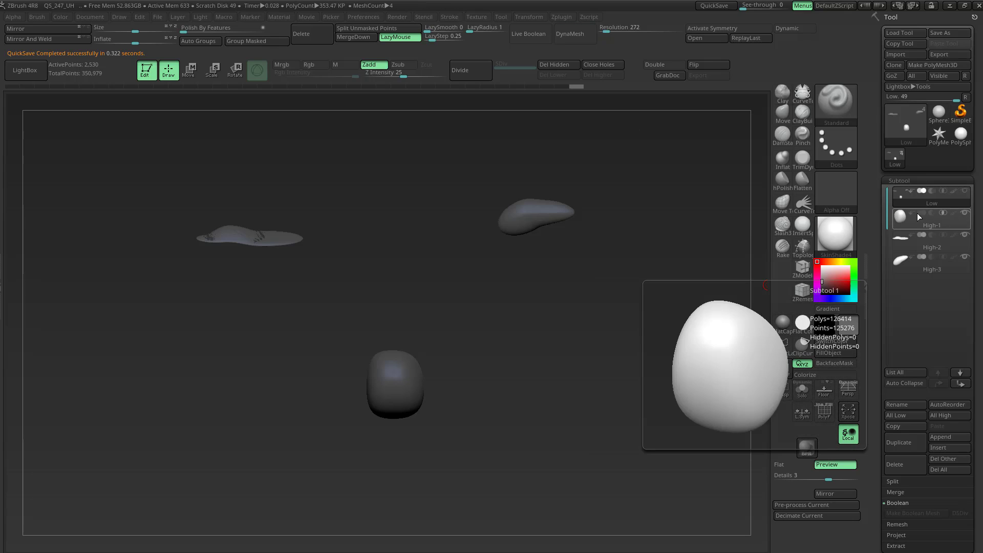
left_click(963, 221)
mouse_move(616, 310)
right_mouse_down()
mouse_move(570, 330)
mouse_move(617, 310)
right_mouse_up()
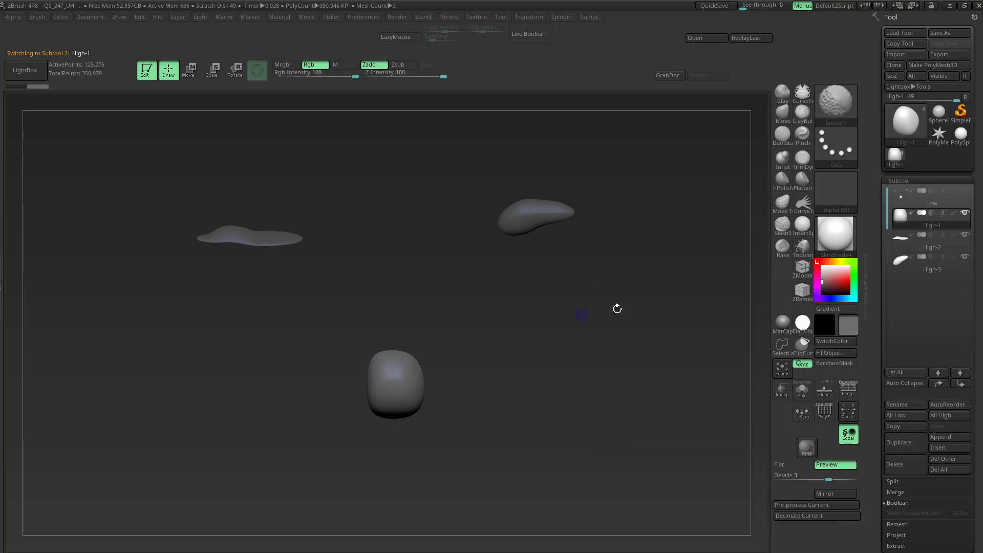
mouse_move(531, 362)
right_mouse_down("ctrl")
mouse_move(518, 346)
mouse_move(609, 344)
right_mouse_up("ctrl")
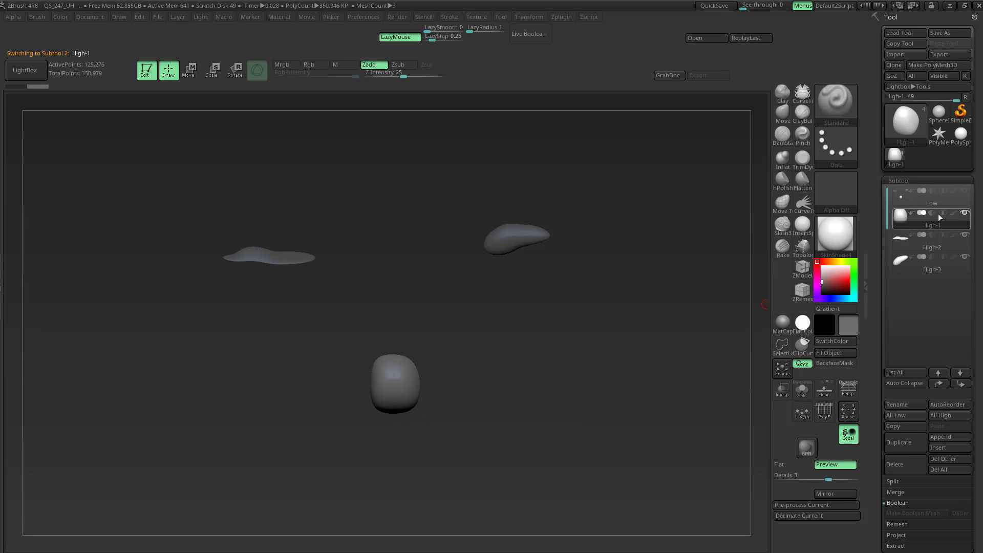
mouse_move(968, 194)
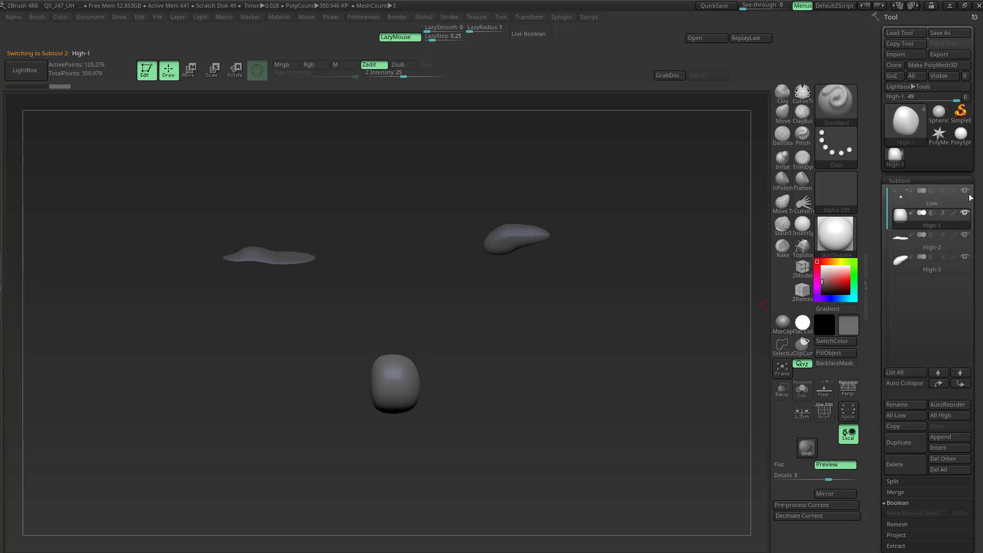
left_click(957, 201)
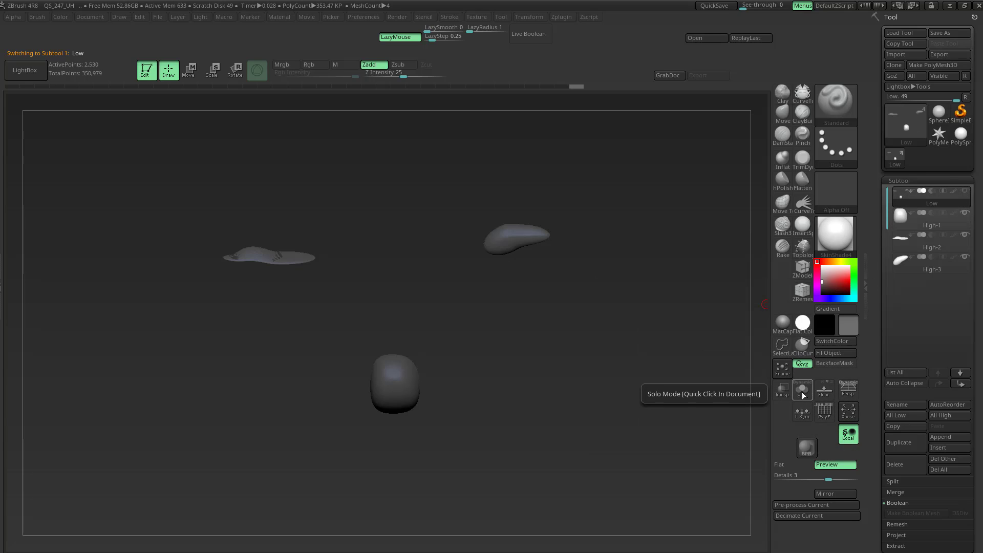
Step: Turn on Solo mode and select High-1, High-2 and High-3 in turn to examine each high-poly part alone
left_click(802, 394)
mouse_move(940, 226)
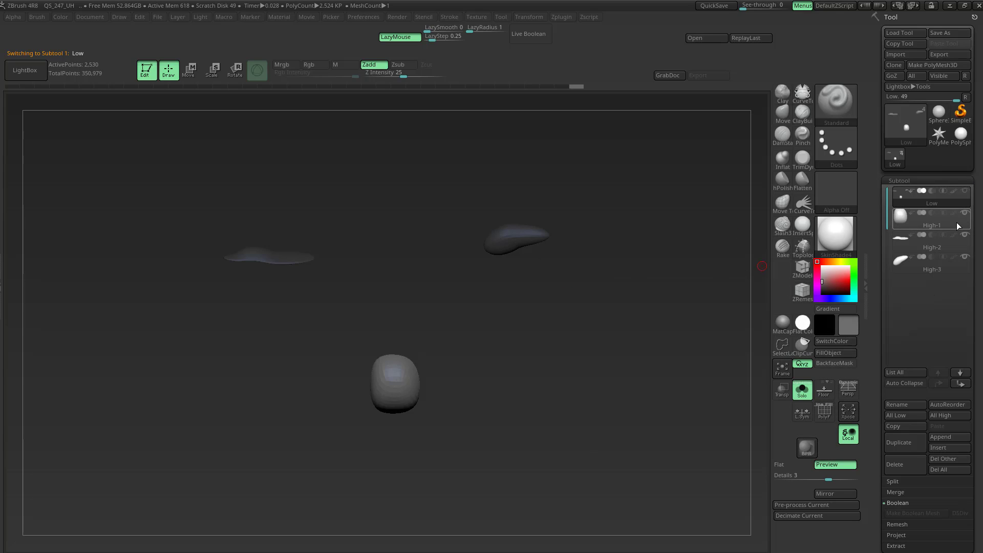
left_click(958, 223)
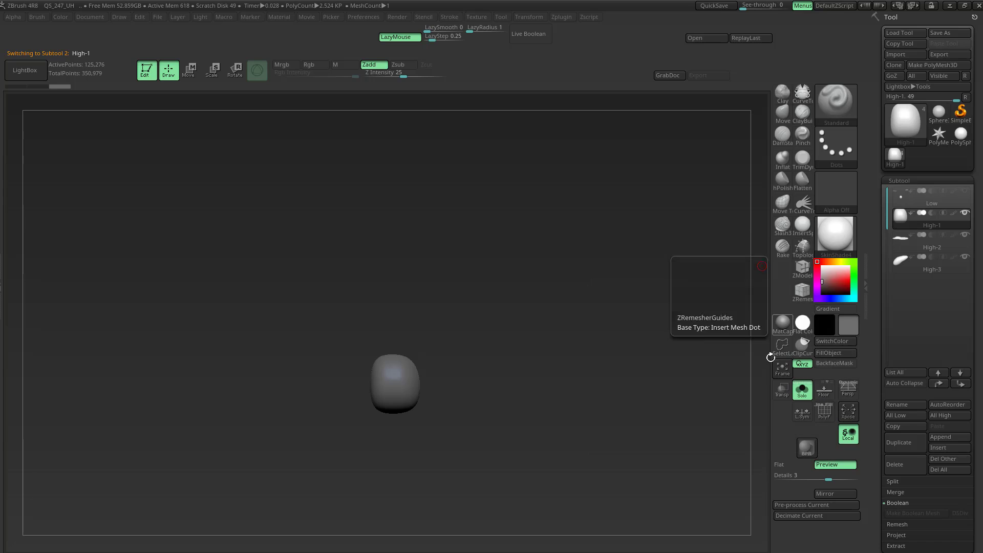
left_click(958, 244)
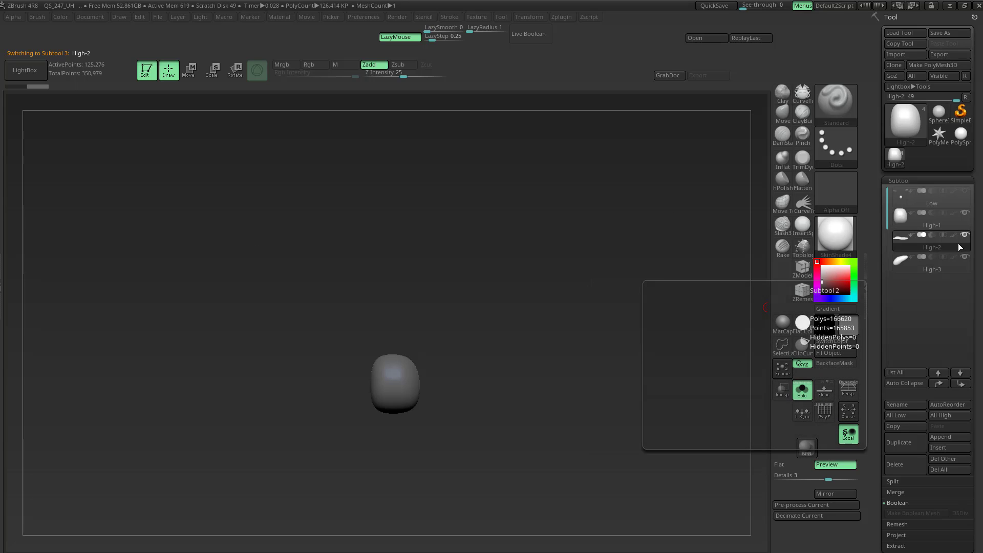
left_click(951, 266)
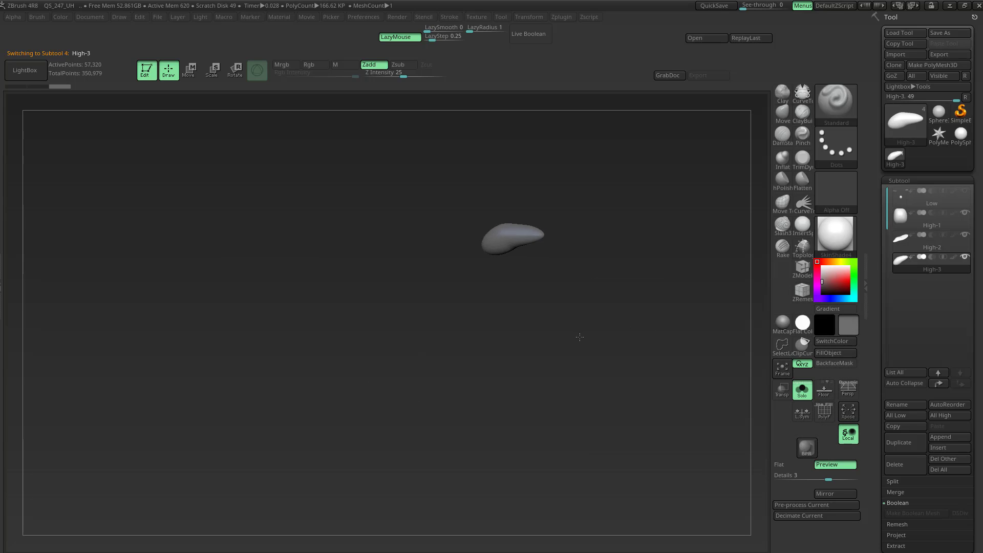
left_click_drag(580, 337, 652, 315)
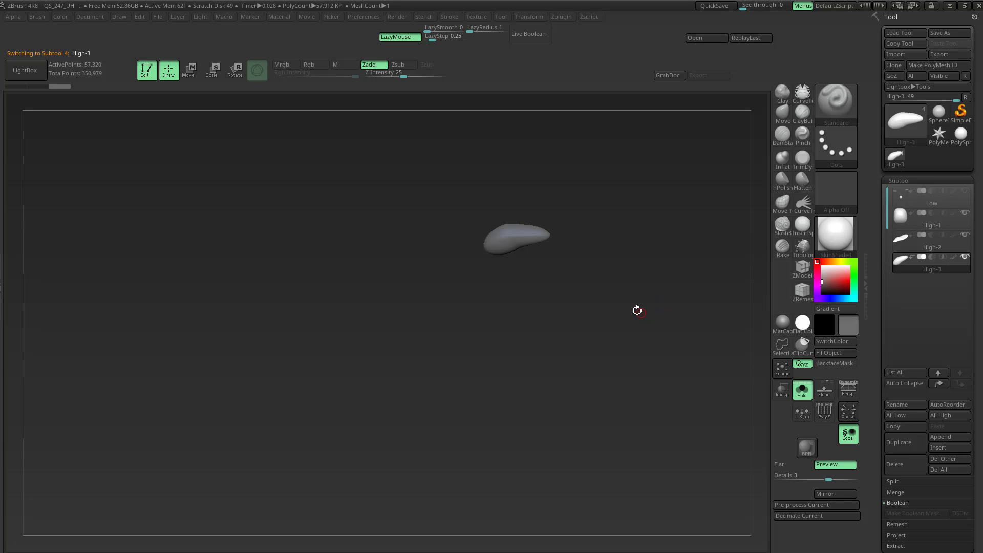